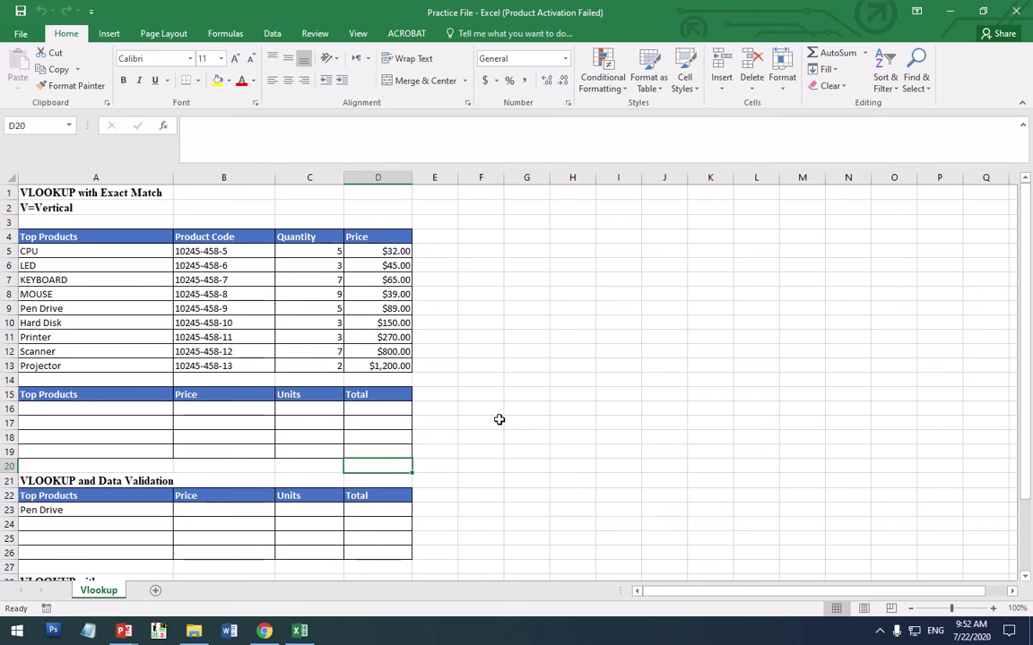
Examine the product table and the three VLOOKUP exercise tables: exact match, data validation and name range.
scroll(499, 420, "down", 1)
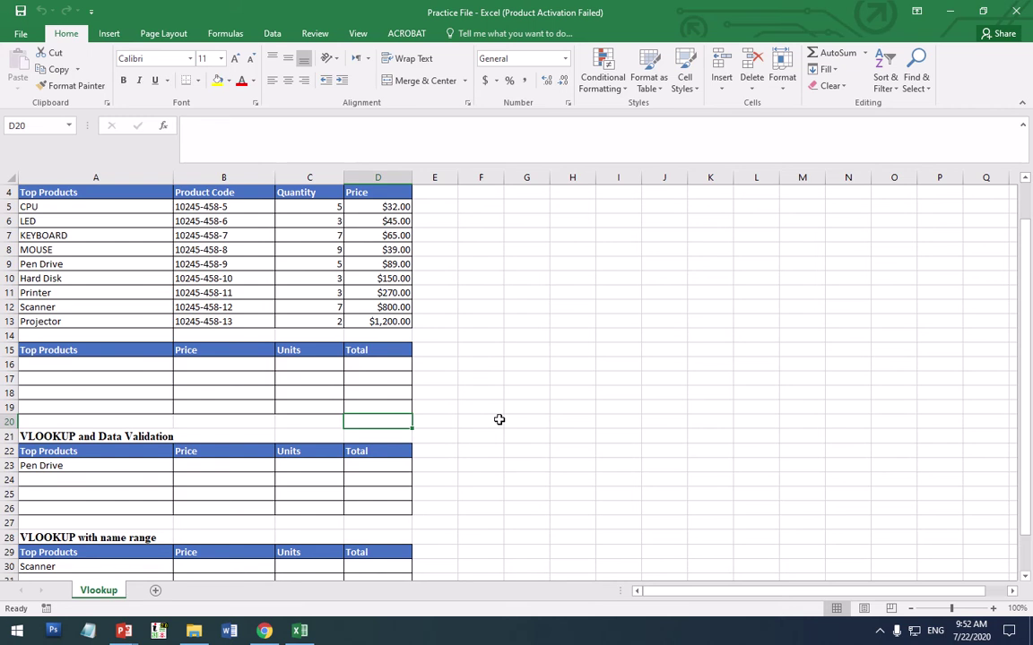
scroll(499, 420, "down", 1)
scroll(341, 451, "down", 2)
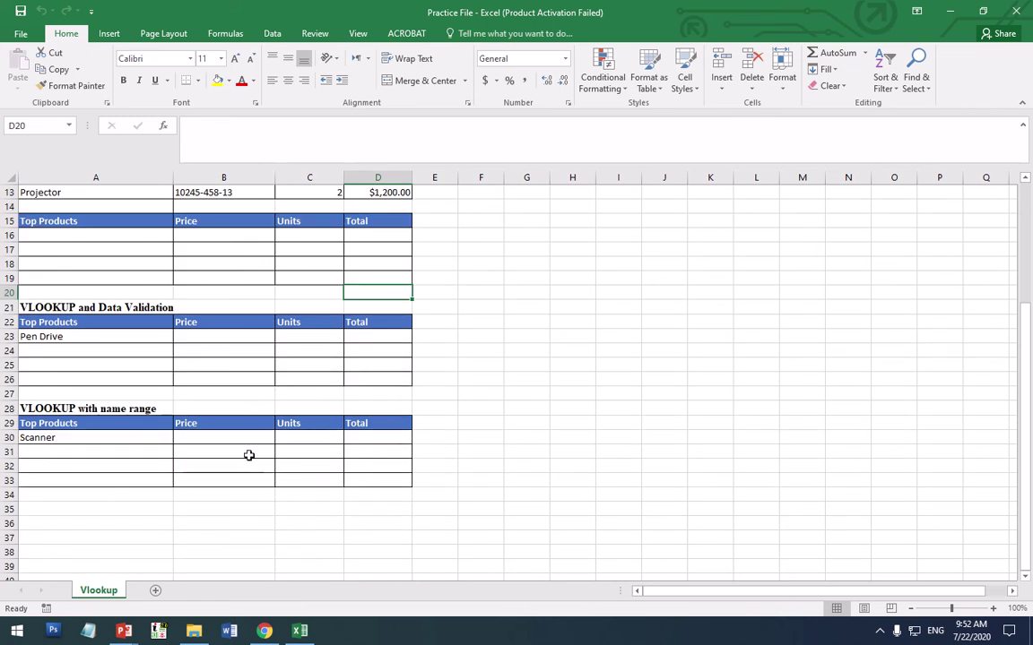
scroll(235, 468, "up", 4)
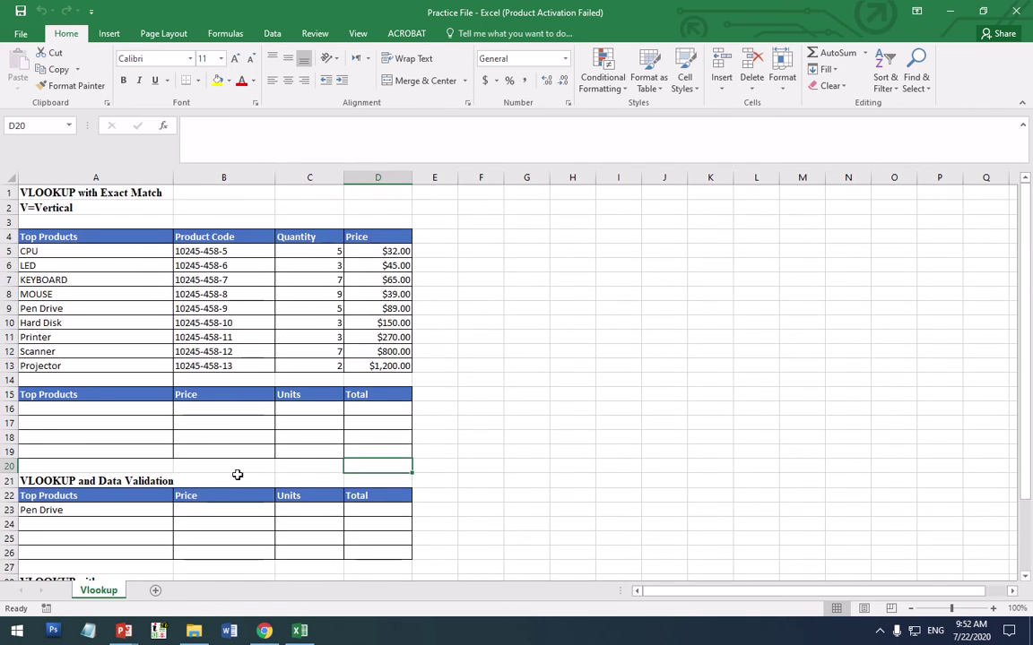
scroll(238, 474, "down", 2)
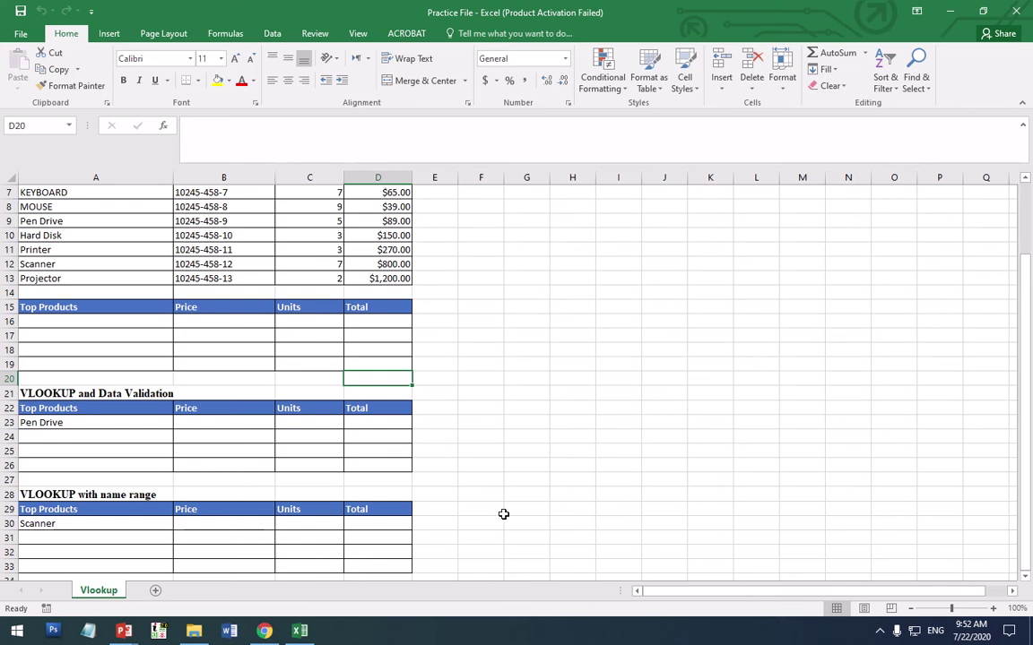
scroll(504, 514, "up", 2)
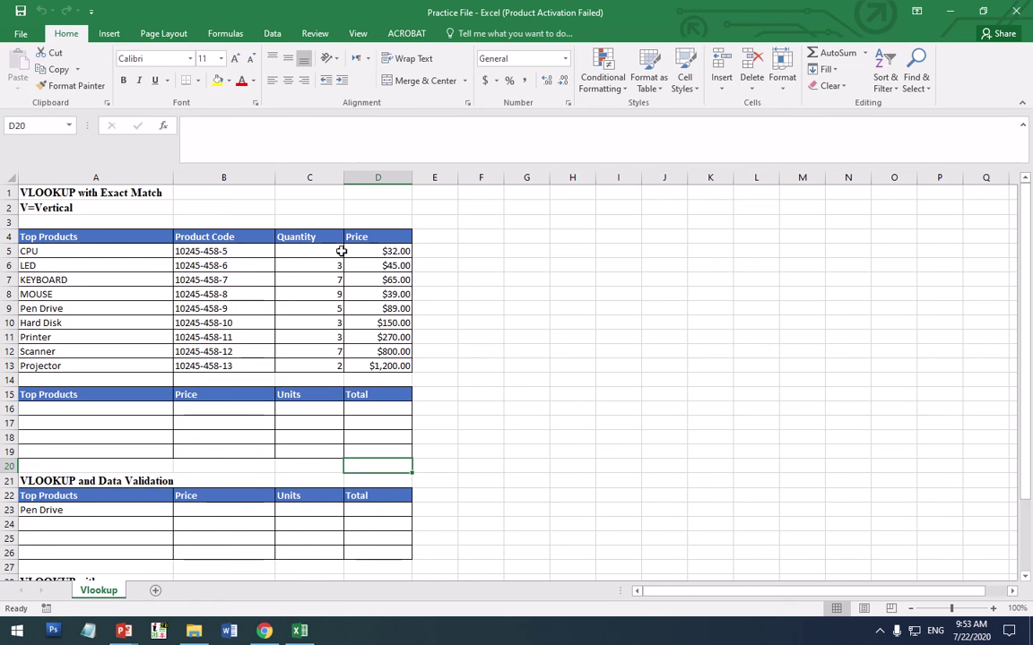
left_click(326, 192)
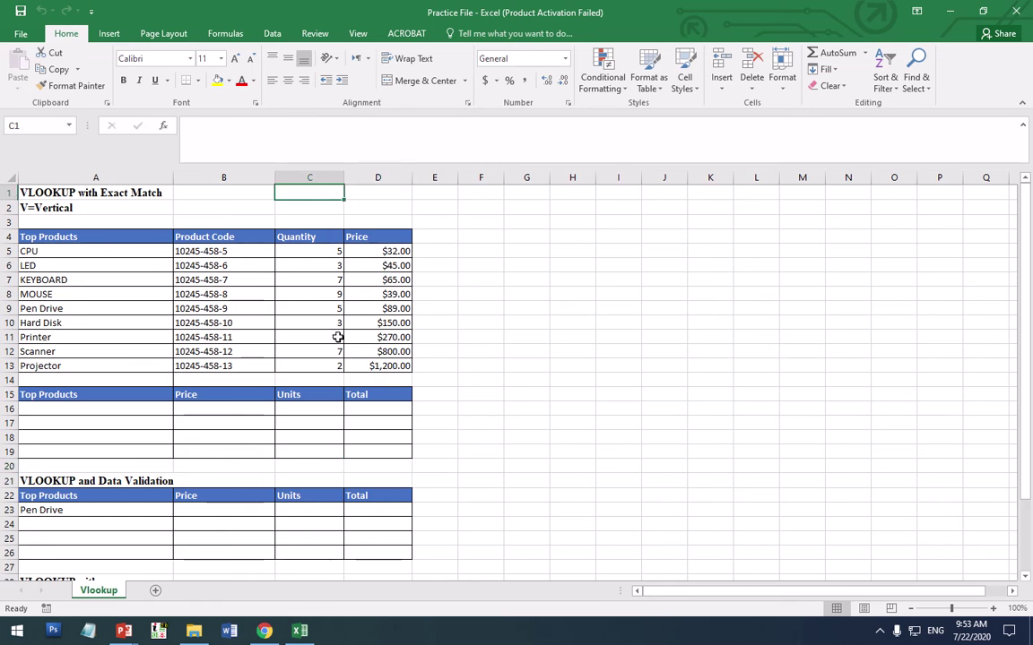
left_click(555, 337)
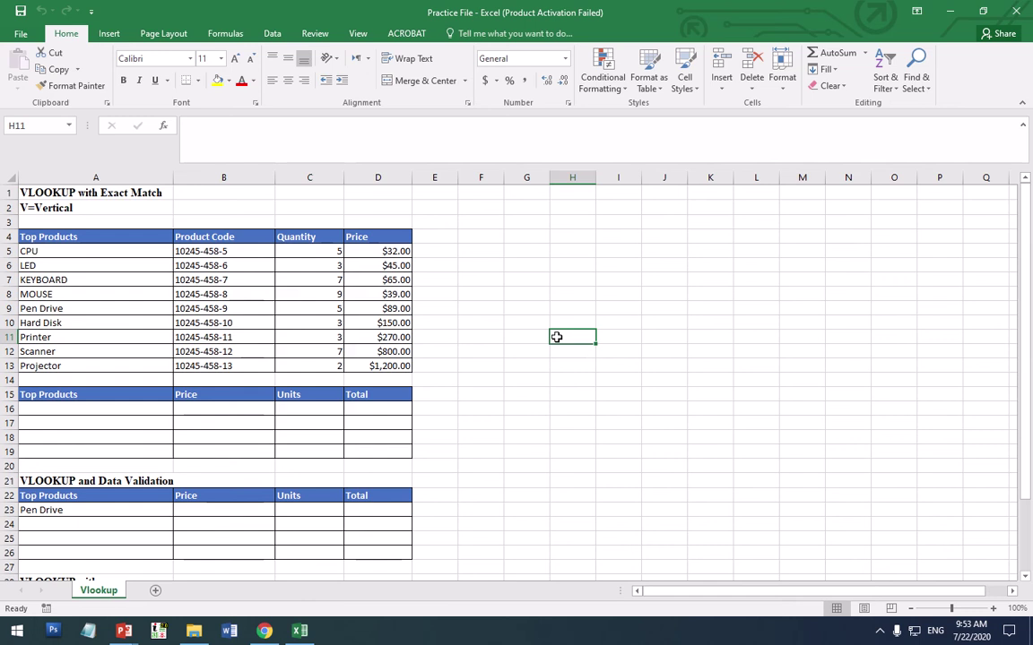
left_click(318, 191)
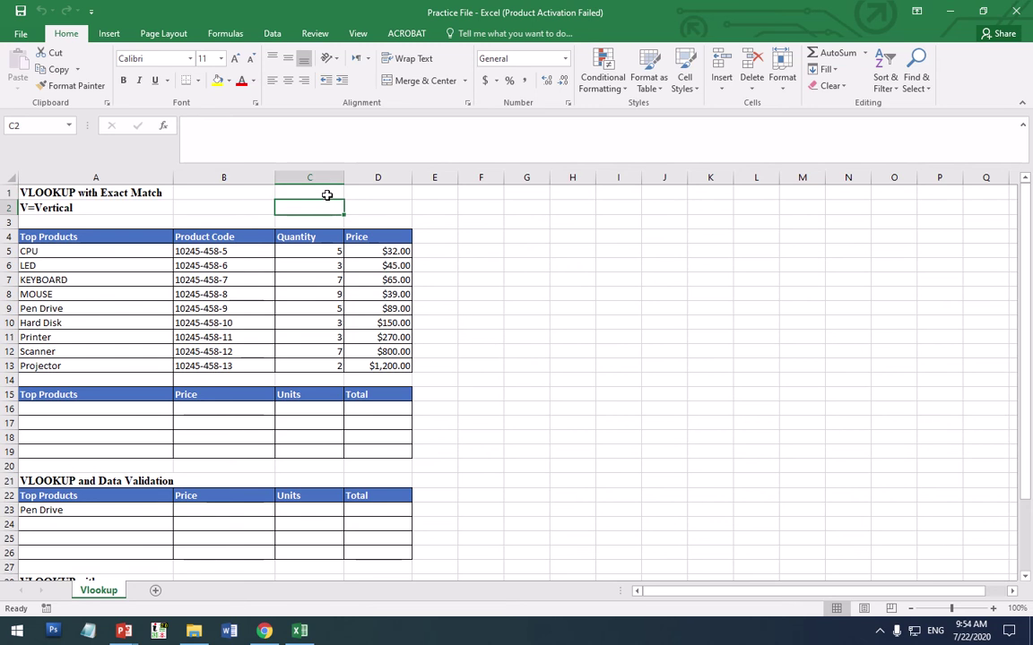
type("=")
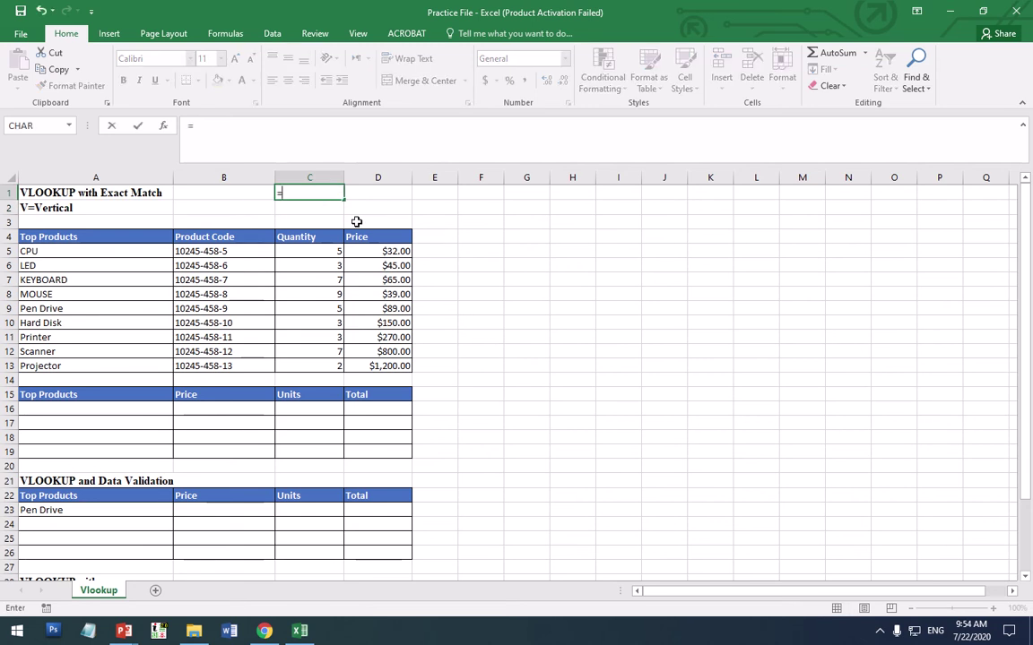
type("vlo")
key("Tab")
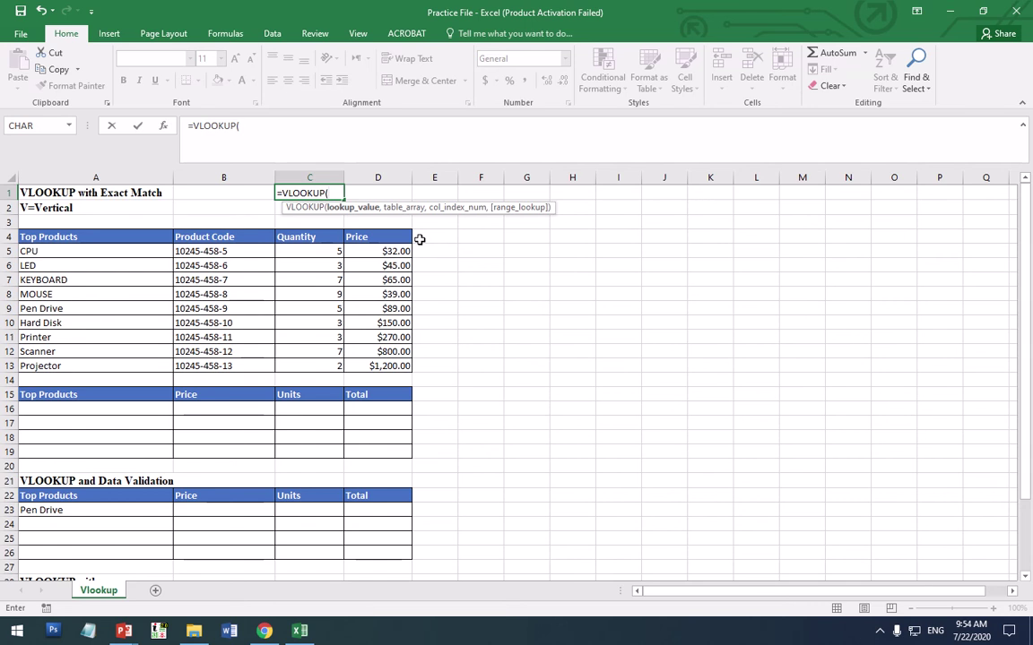
key("shift+Left")
key("shift+Left")
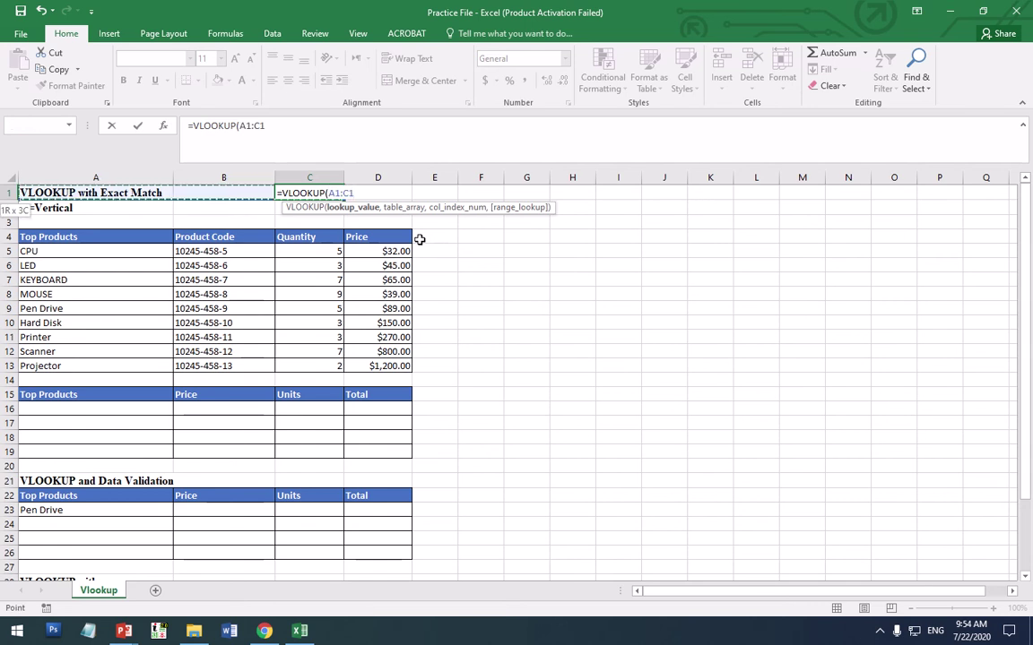
key("Escape")
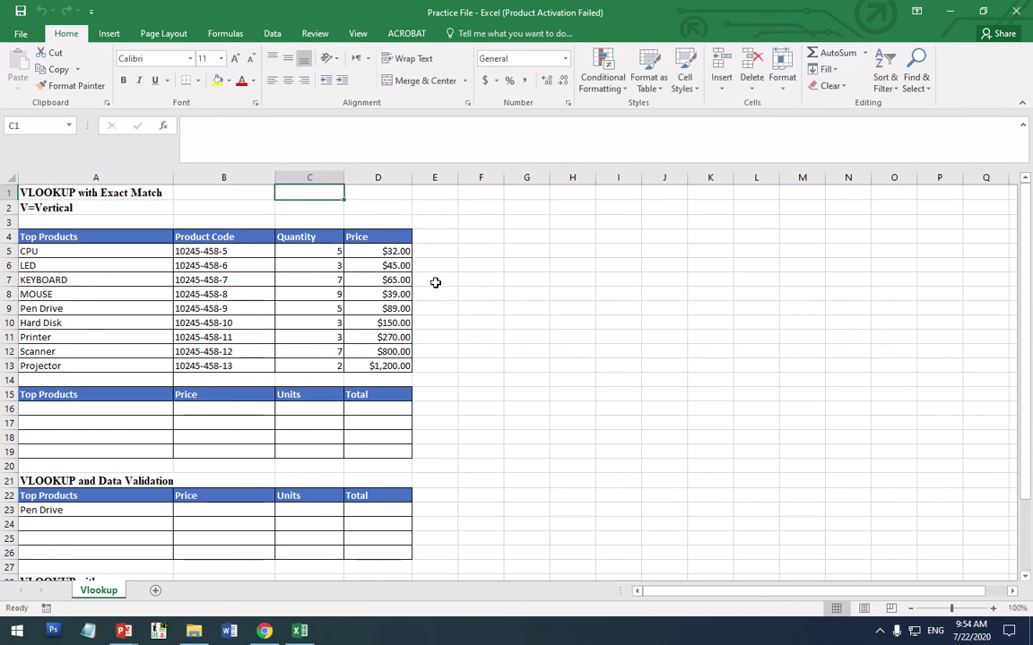
Enter Printer in C1 and look up its price in D1 with =VLOOKUP(C1,A4:D13,4,0).
type("Printer")
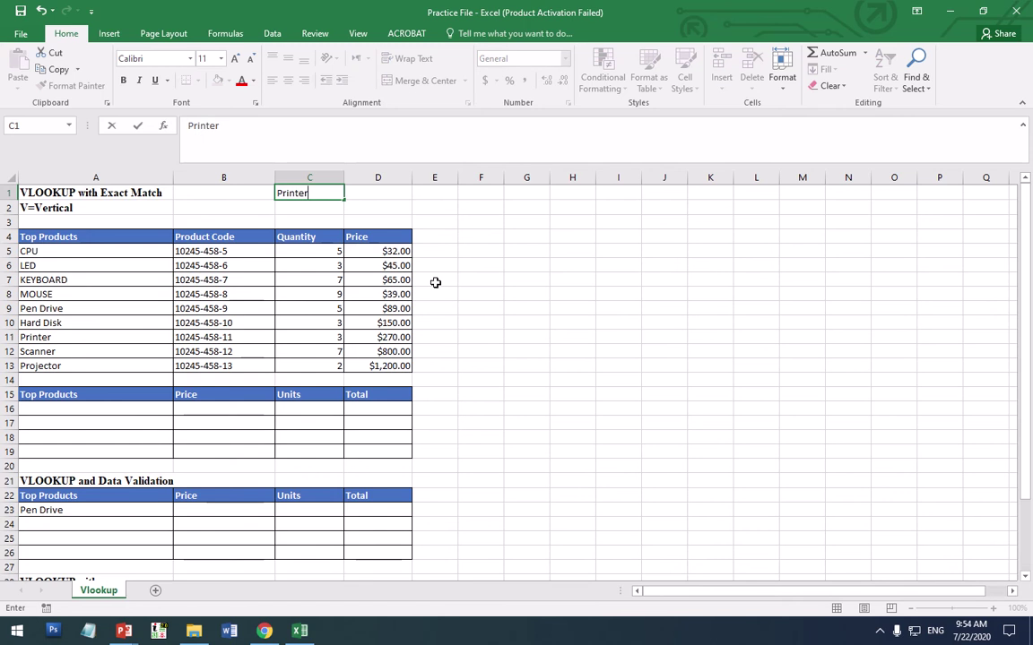
left_click(394, 197)
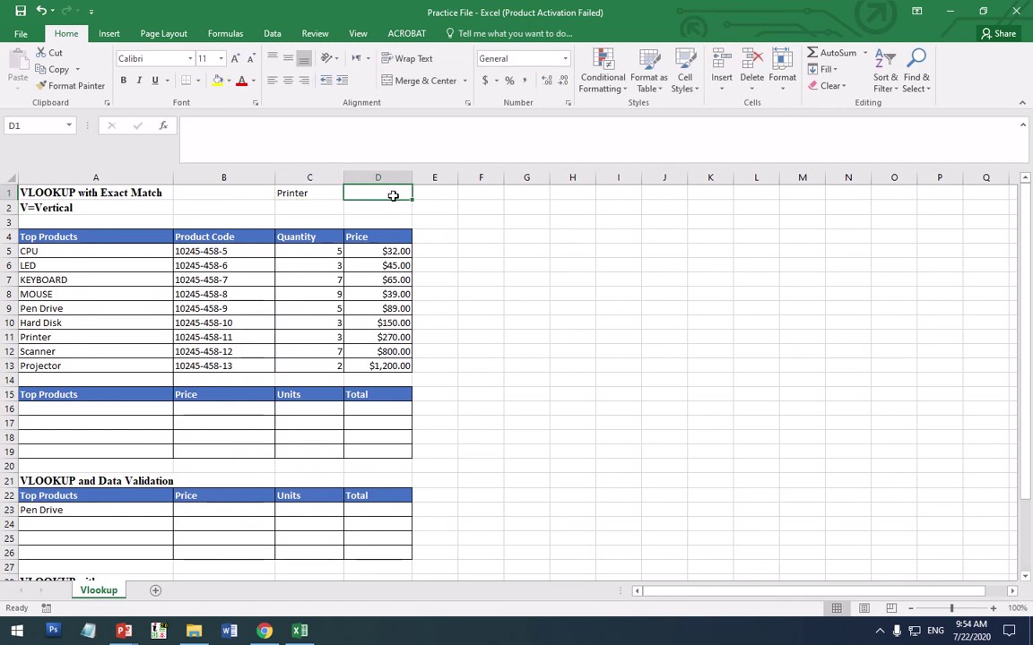
type("=vlo")
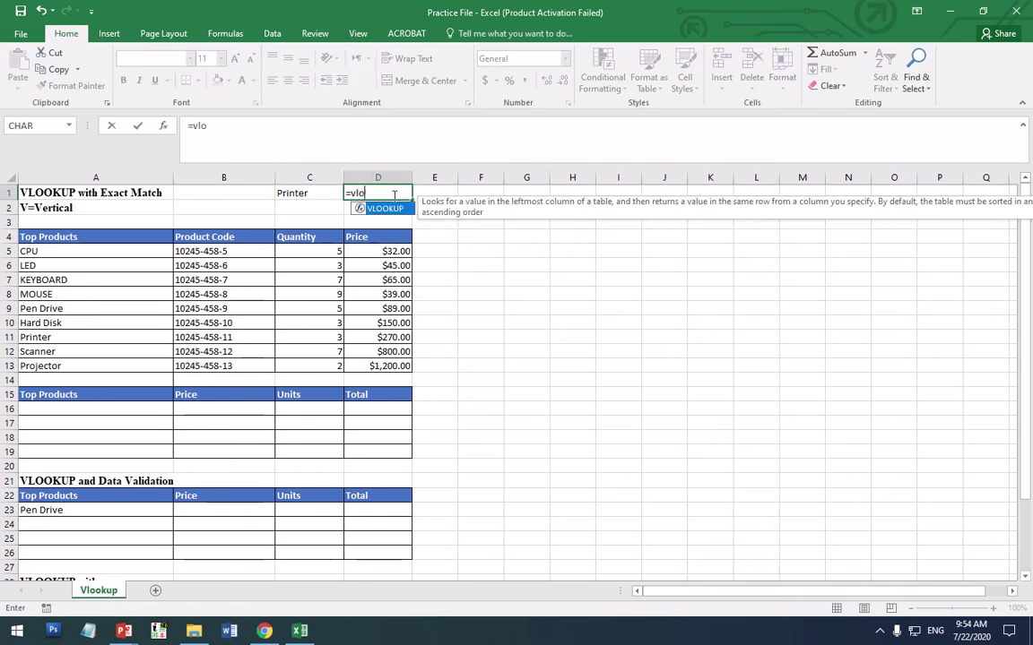
key("Tab")
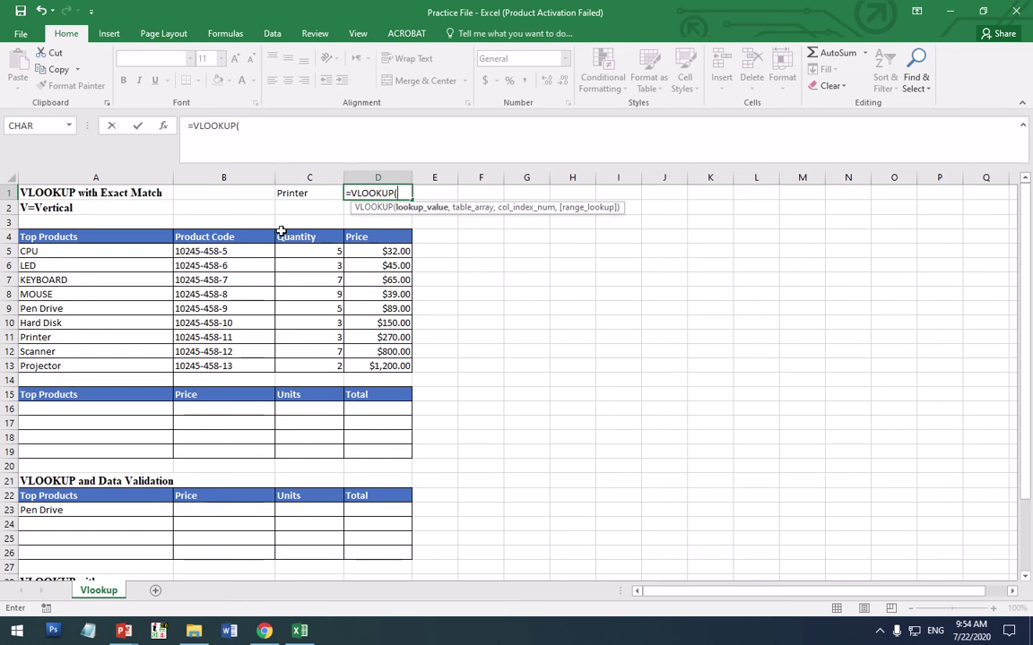
left_click(314, 195)
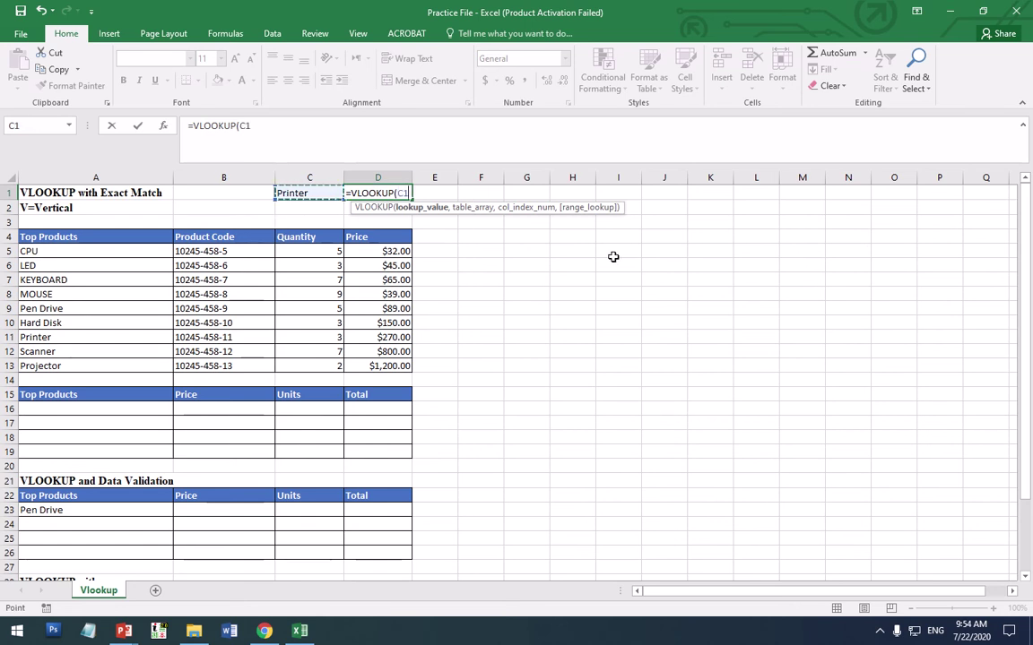
type(",")
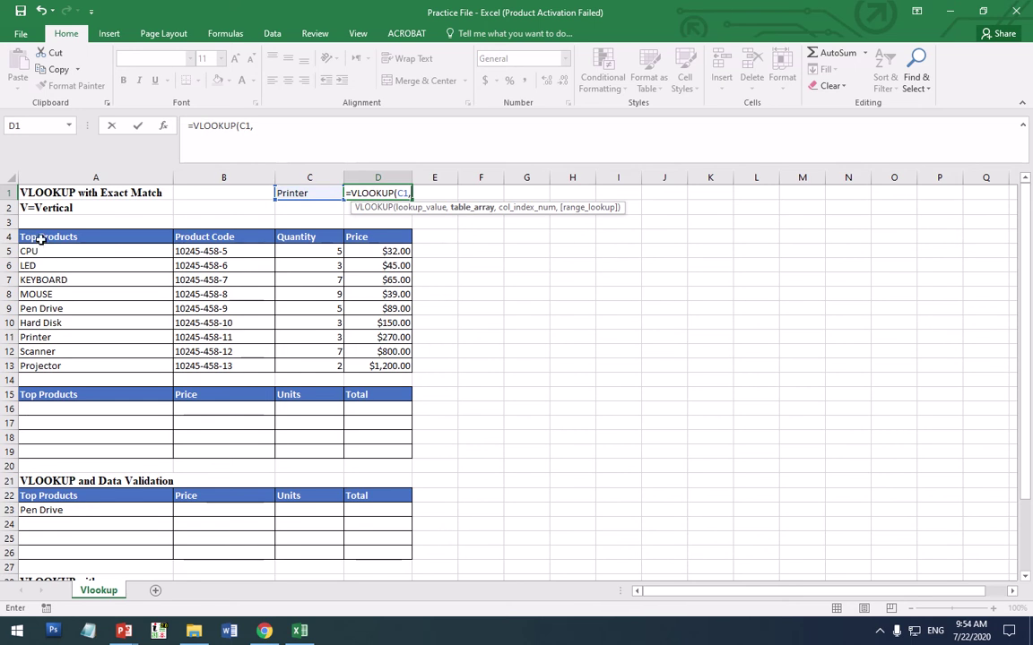
left_click_drag(36, 235, 380, 365)
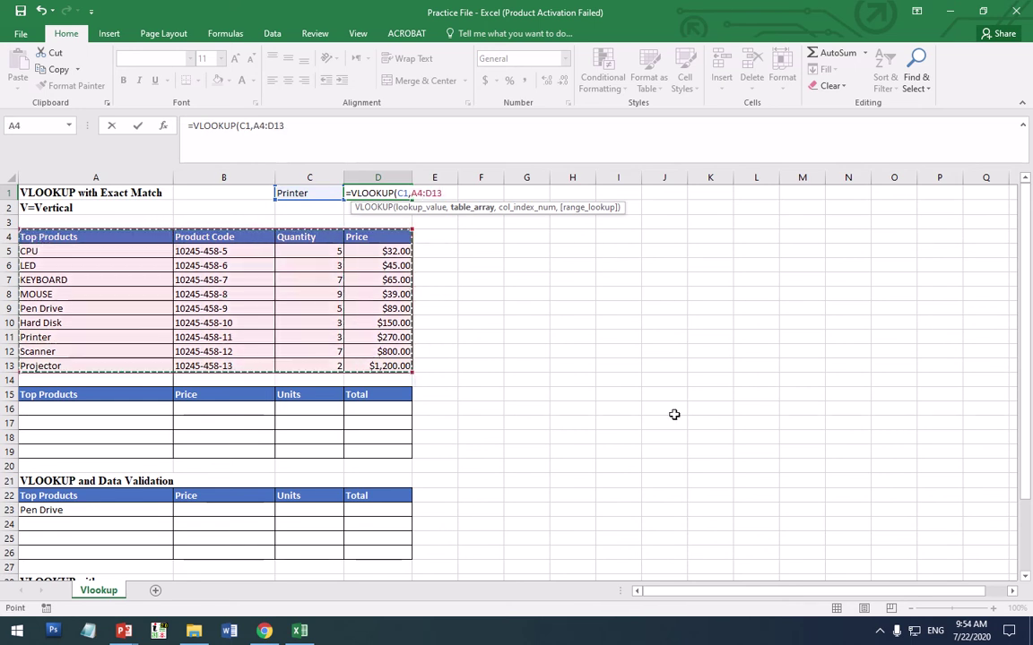
type(",4")
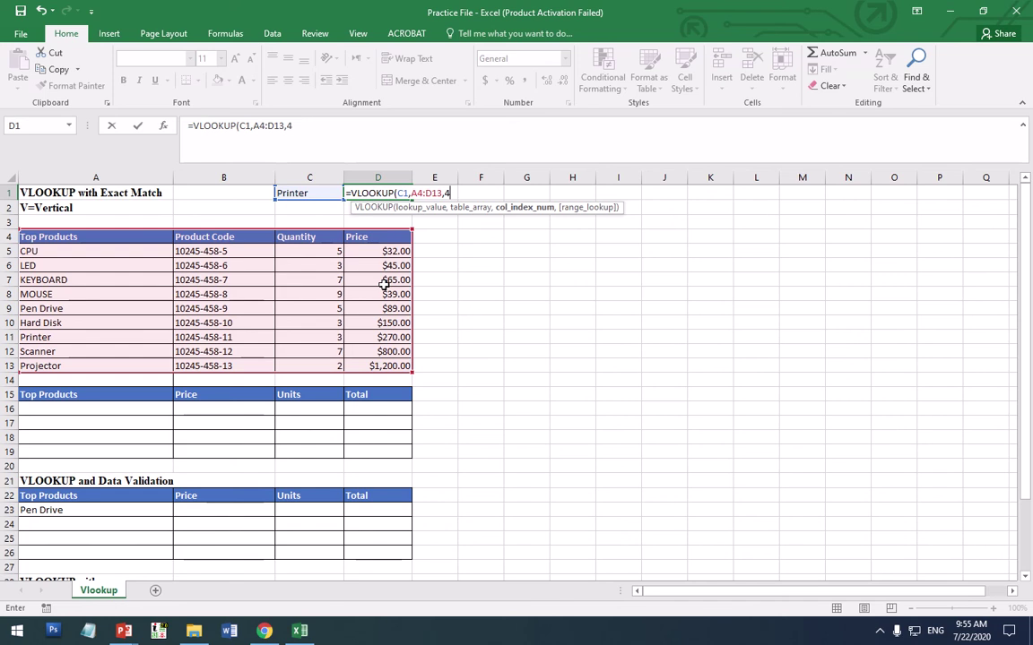
type(",")
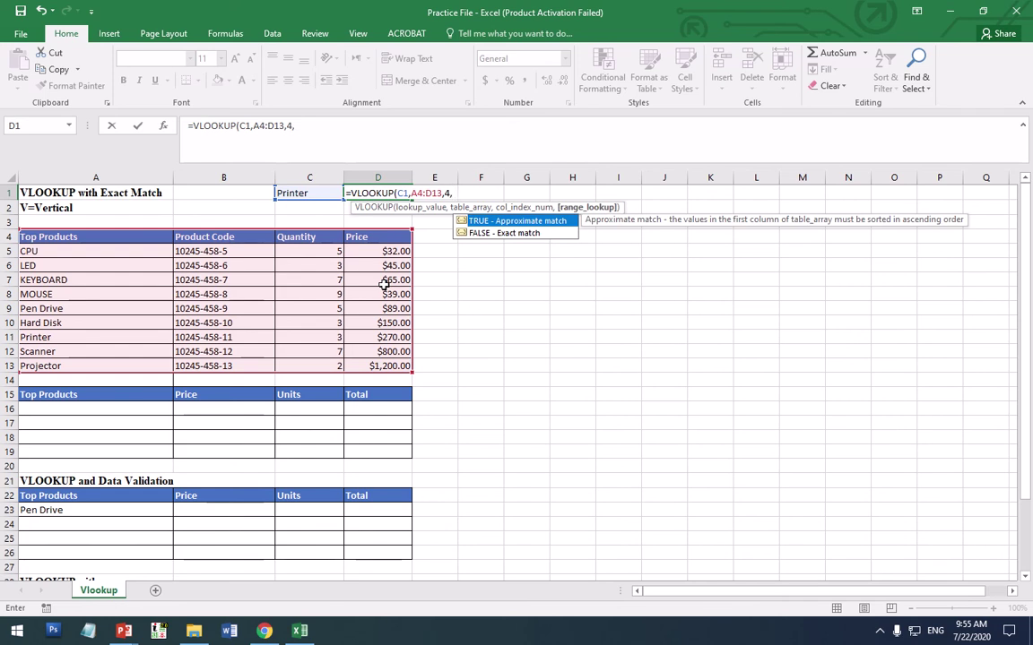
type("0)")
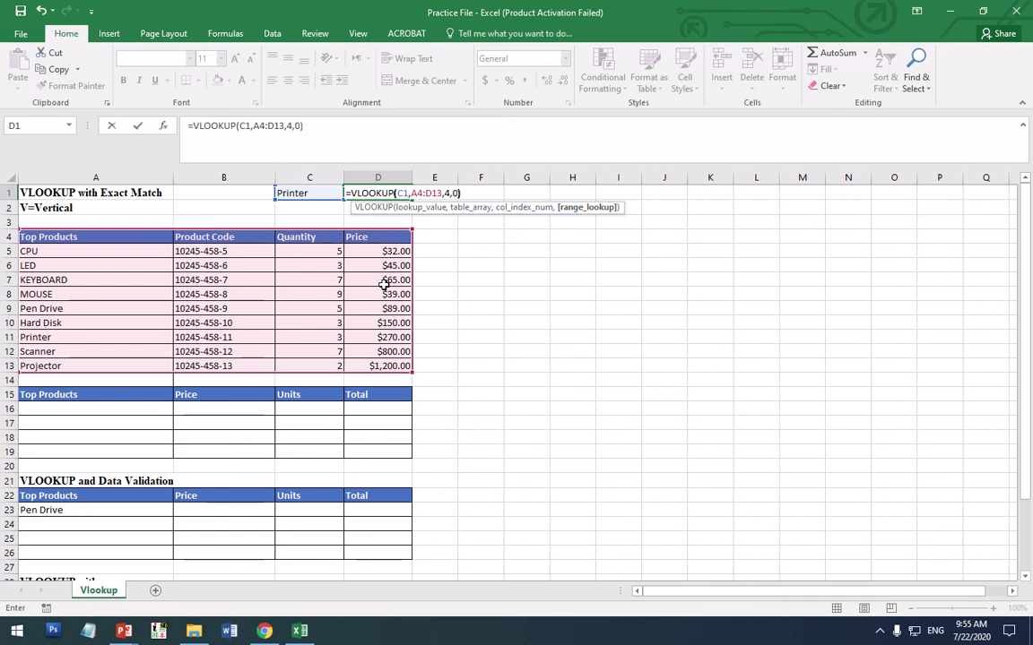
key("Return")
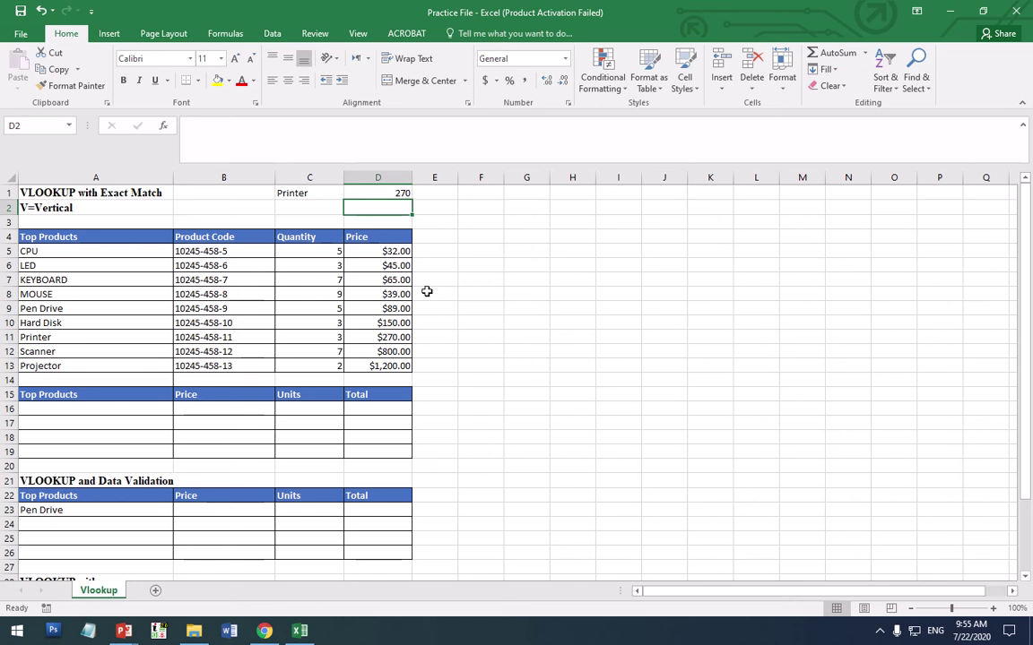
Change the column index in D1's VLOOKUP formula to 3 so it returns the quantity.
left_click(303, 192)
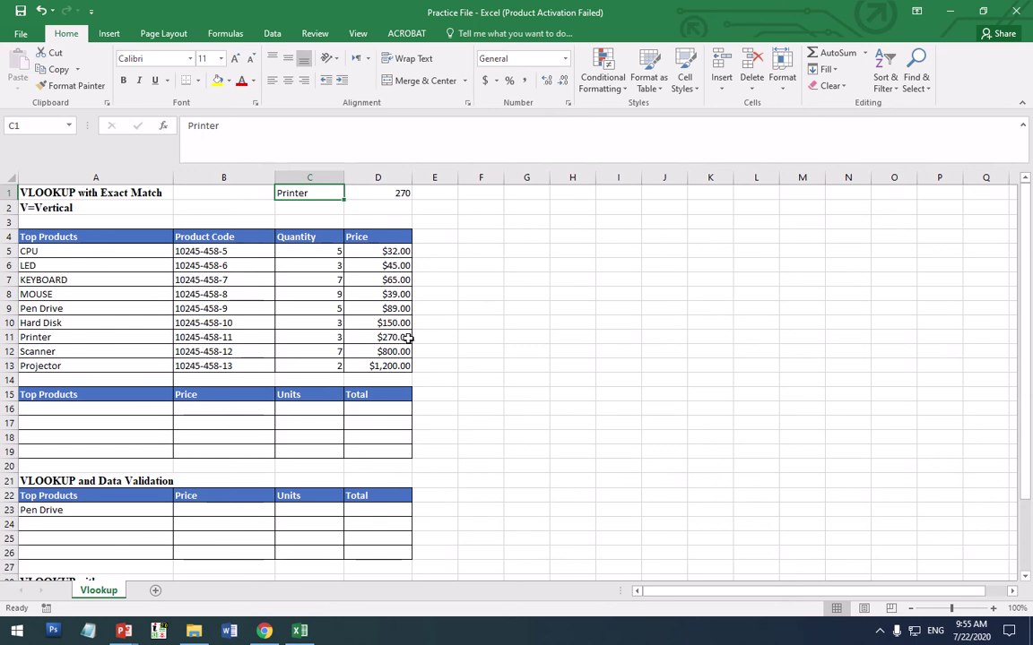
left_click(403, 192)
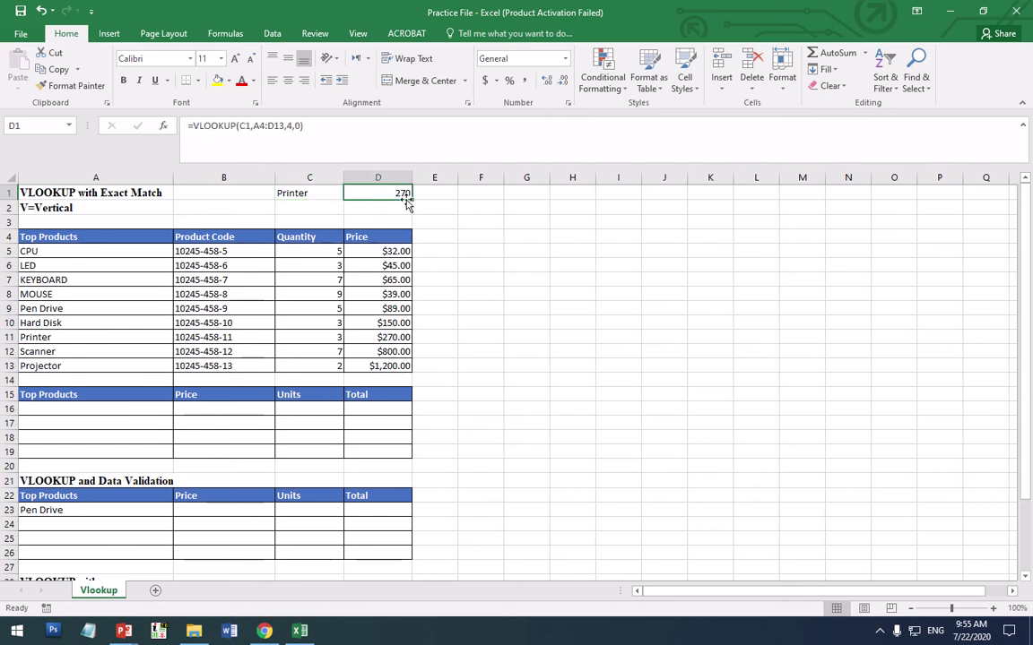
left_click(292, 128)
double_click(290, 126)
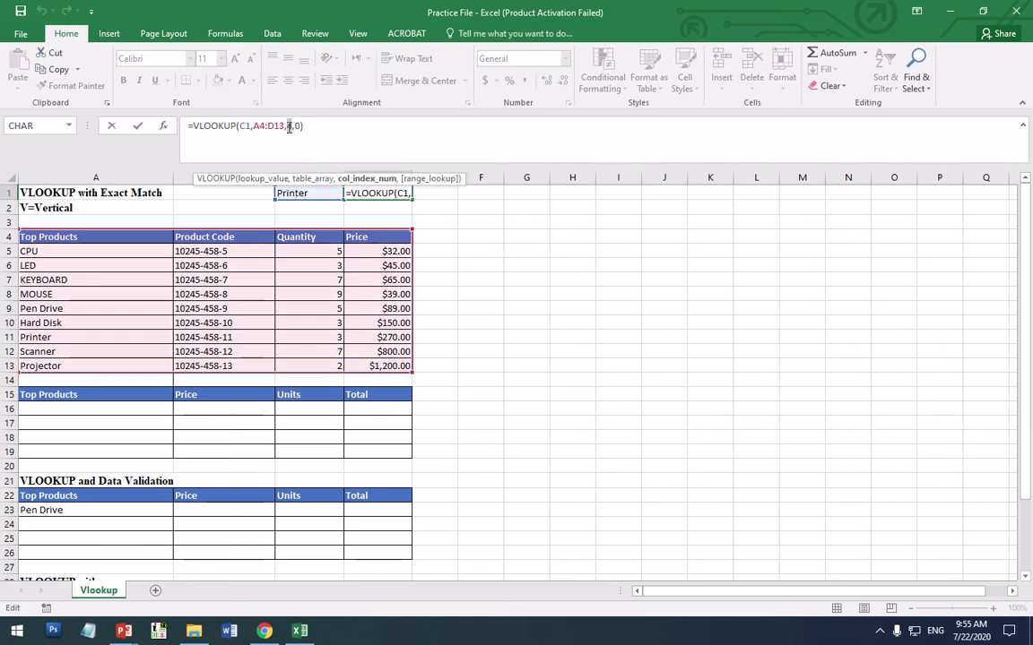
type("3")
key("Return")
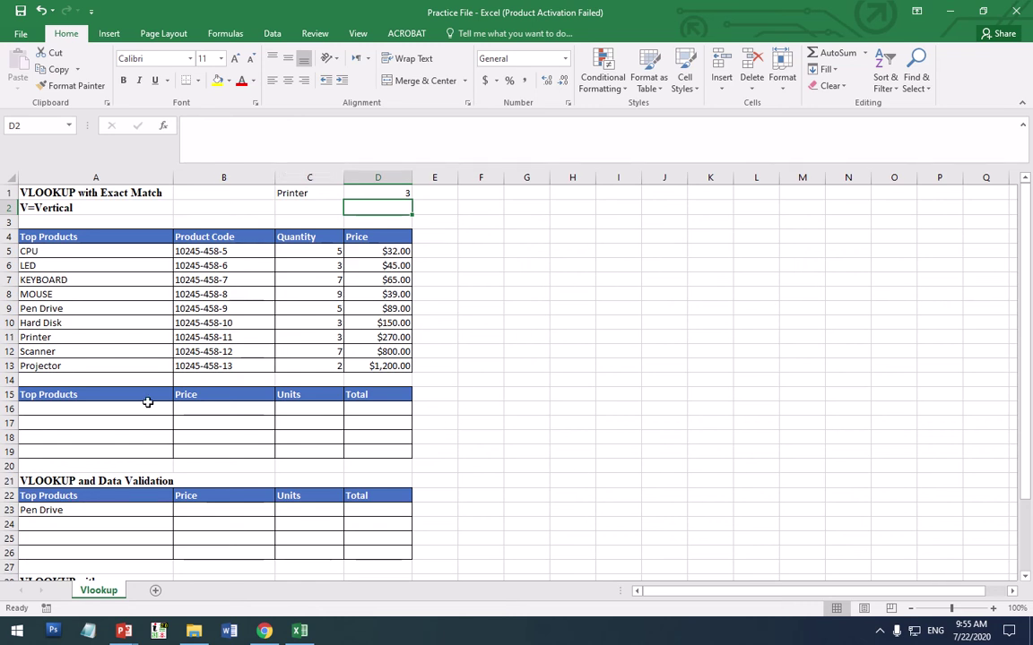
Enter KEYBOARD in A16 as the first product of the exact-match table.
left_click(116, 412)
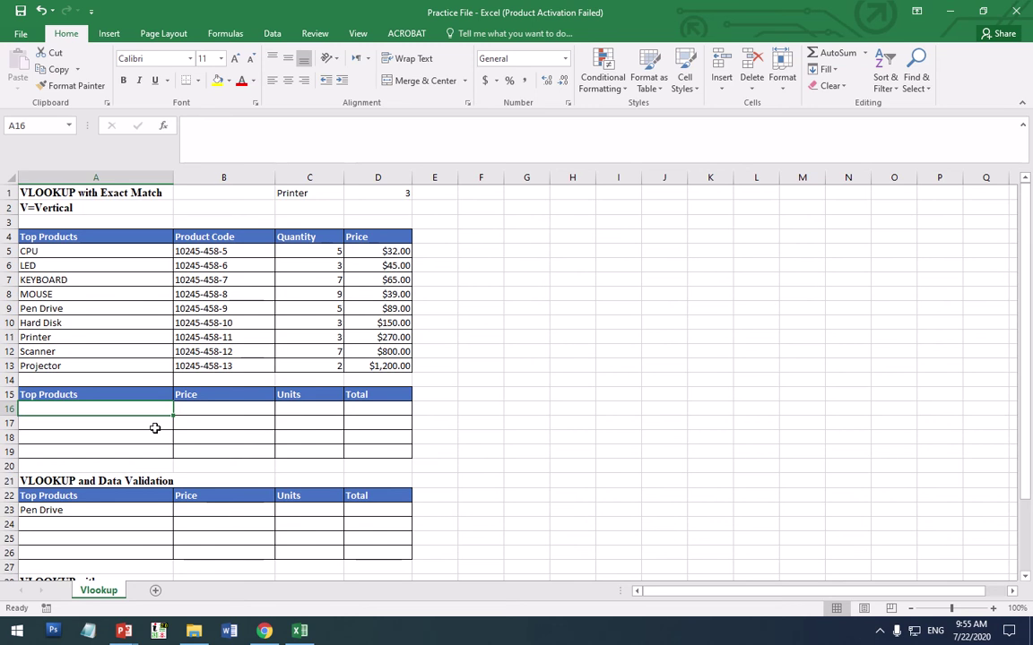
type("K")
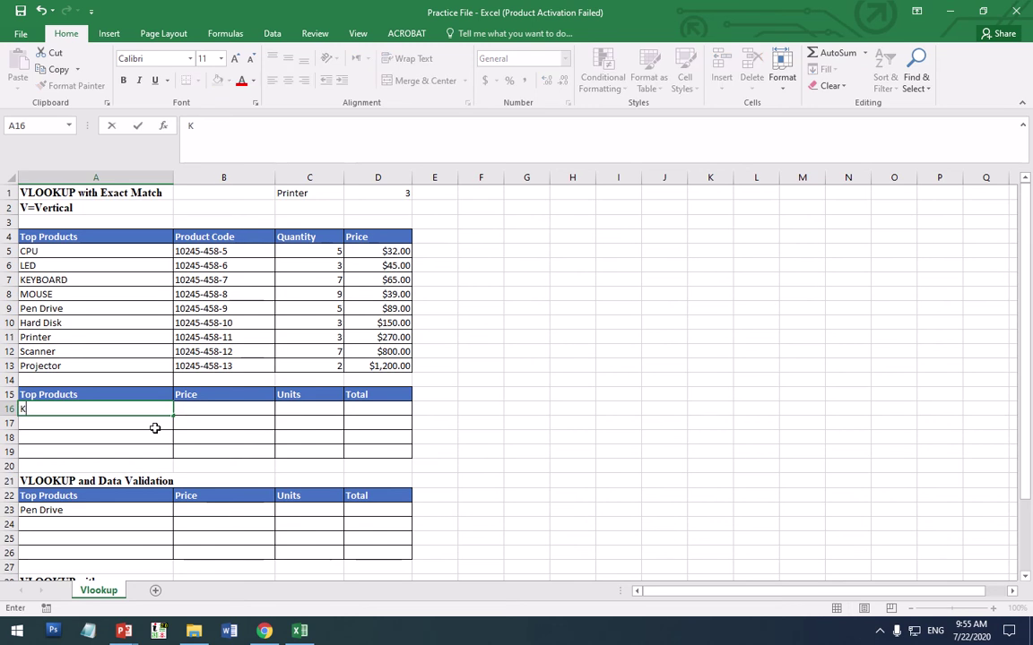
type("EYBOARD")
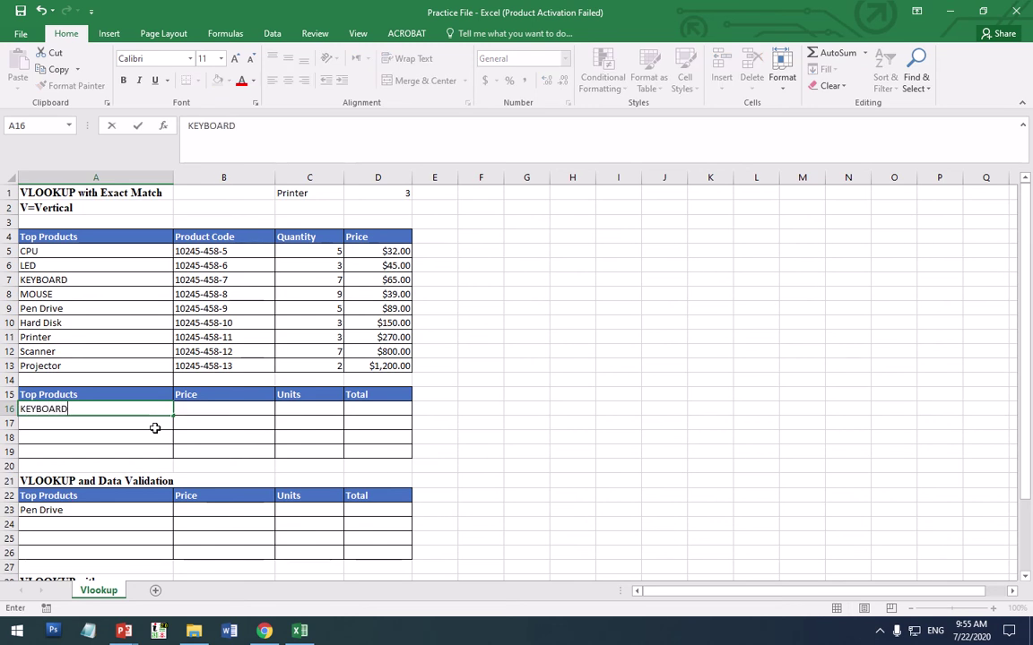
left_click(213, 417)
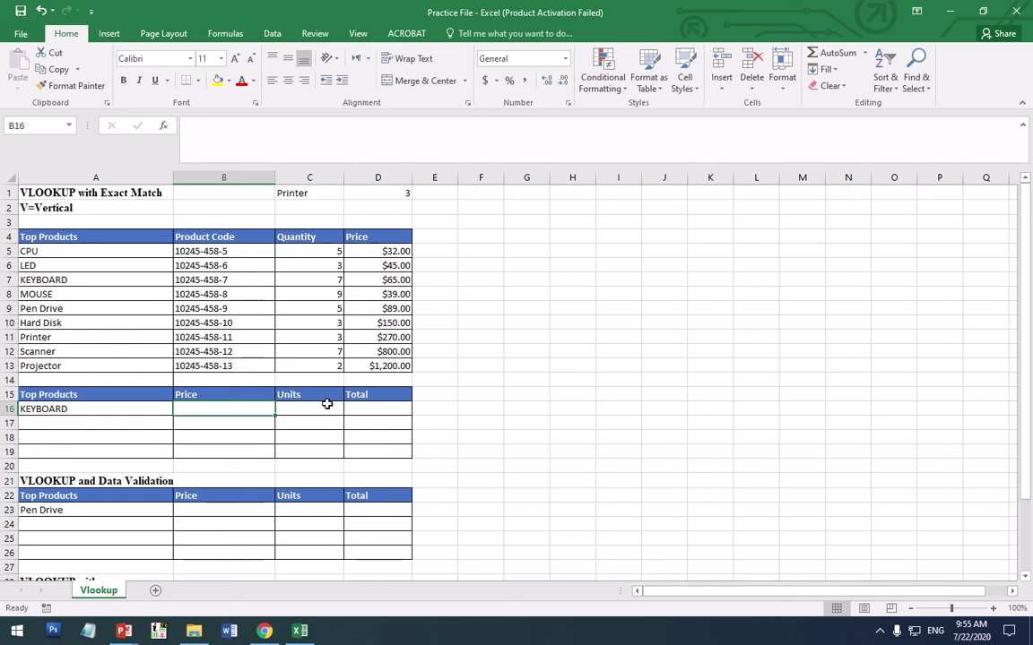
Look up the KEYBOARD price in B16 with =VLOOKUP(A16,A4:D13,4,0).
left_click(257, 420)
left_click(254, 411)
type("=vl")
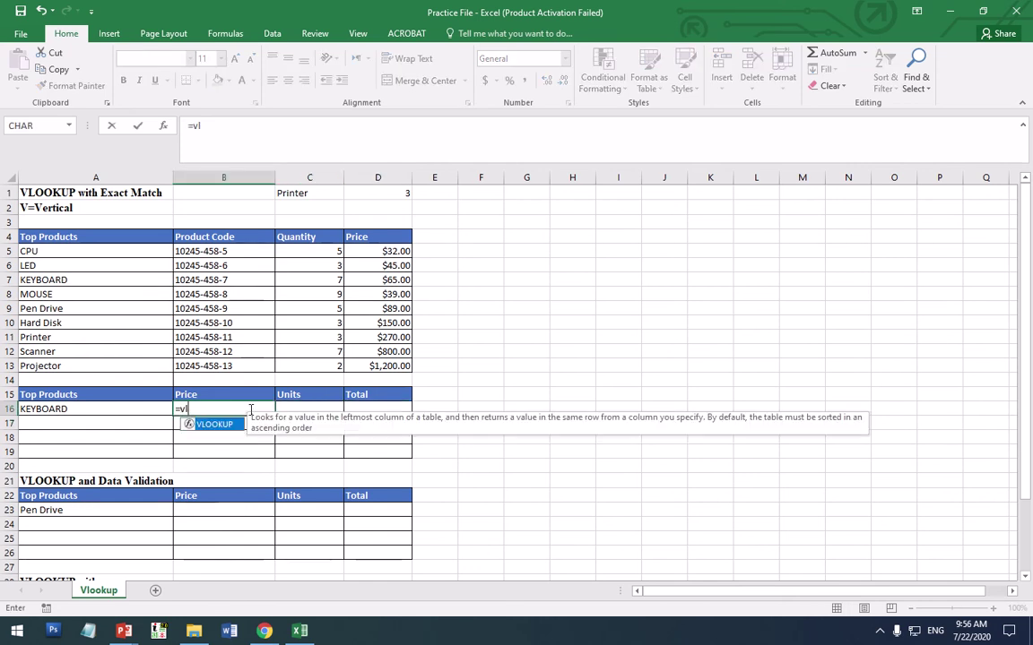
key("Tab")
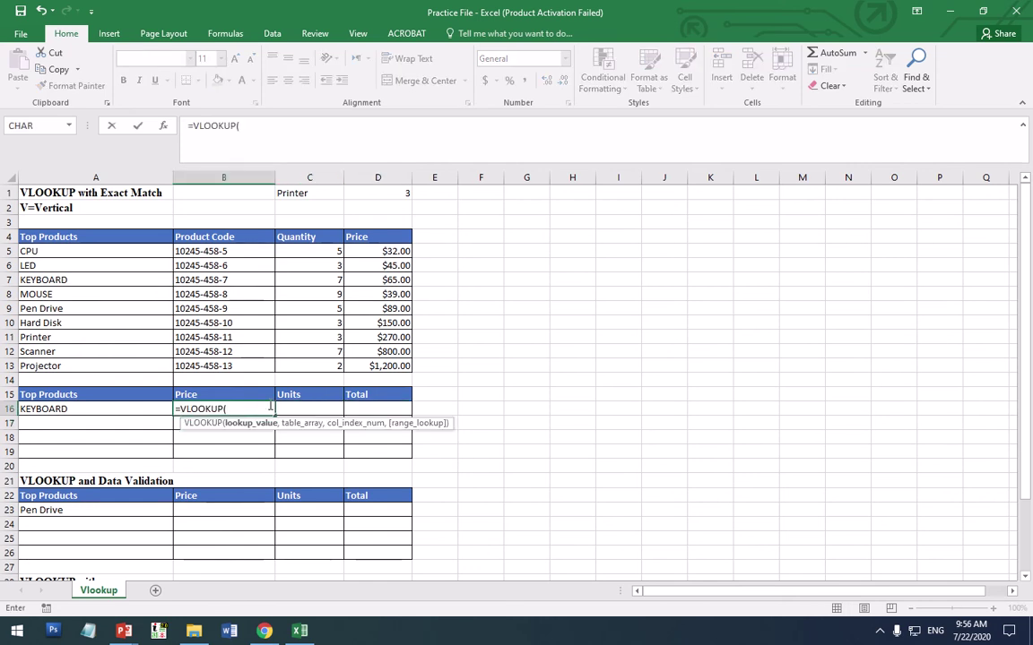
left_click(90, 408)
type(",")
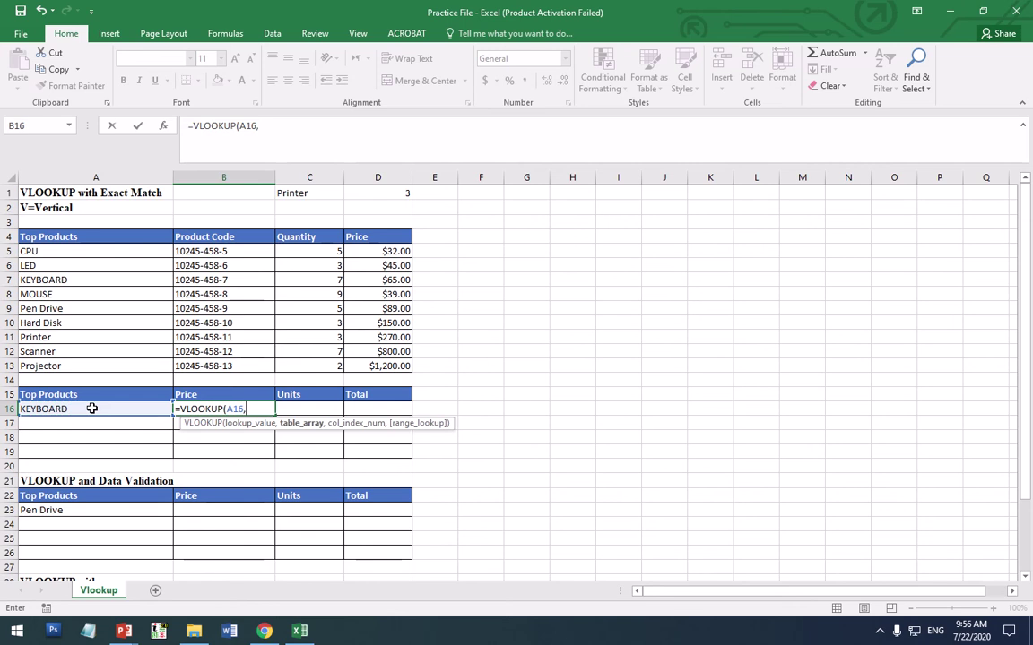
left_click_drag(76, 236, 374, 362)
type(",")
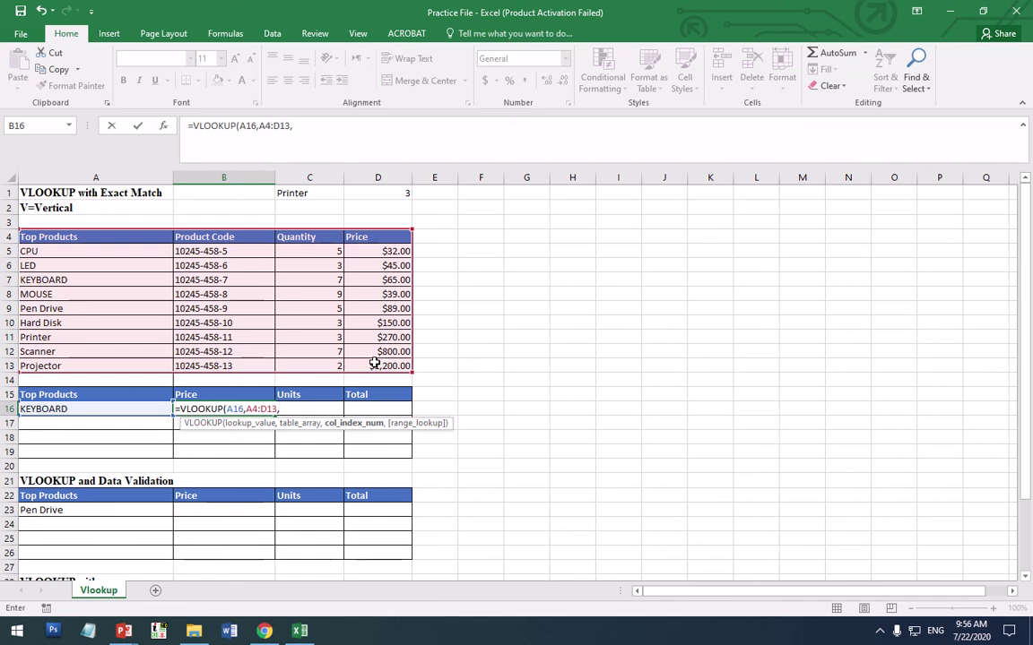
type("4,0")
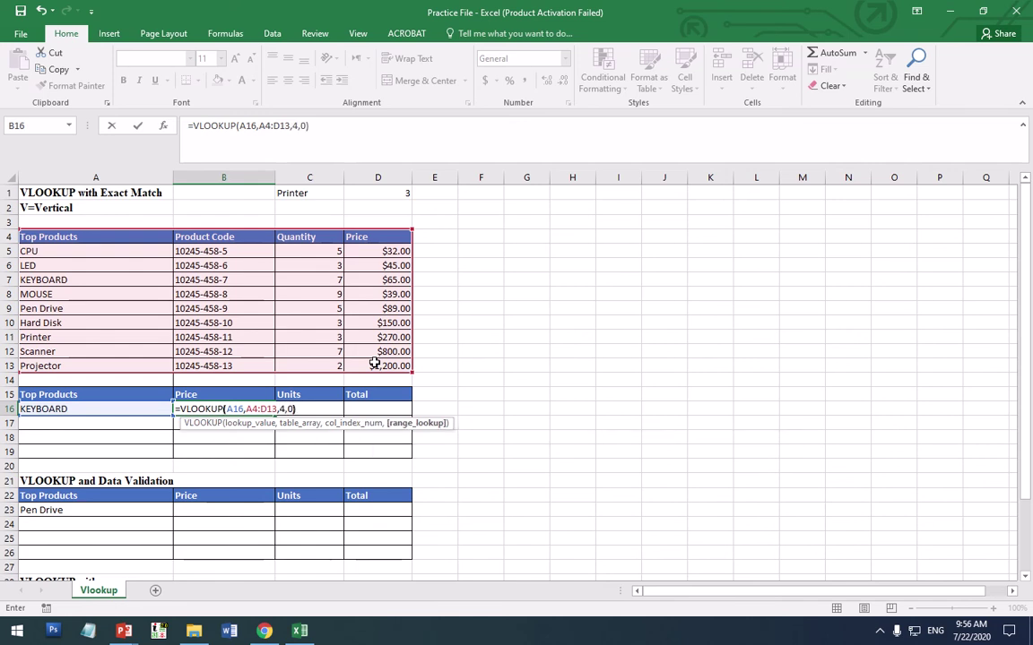
key("Return")
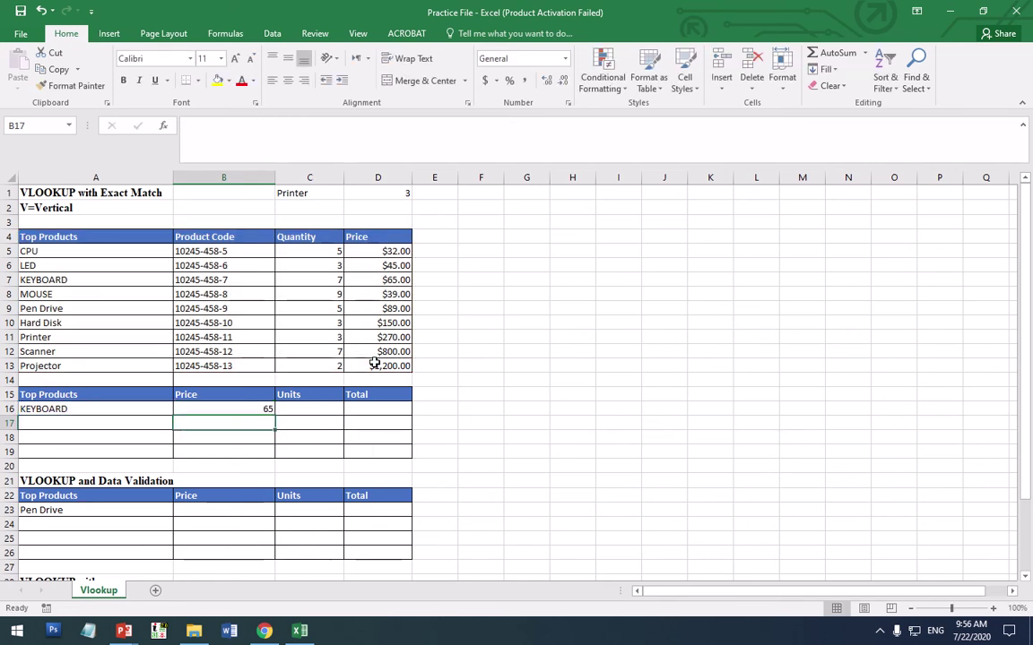
Format the looked-up price in B16 as Currency with the $ symbol and zero decimal places.
left_click(245, 410)
right_click(245, 412)
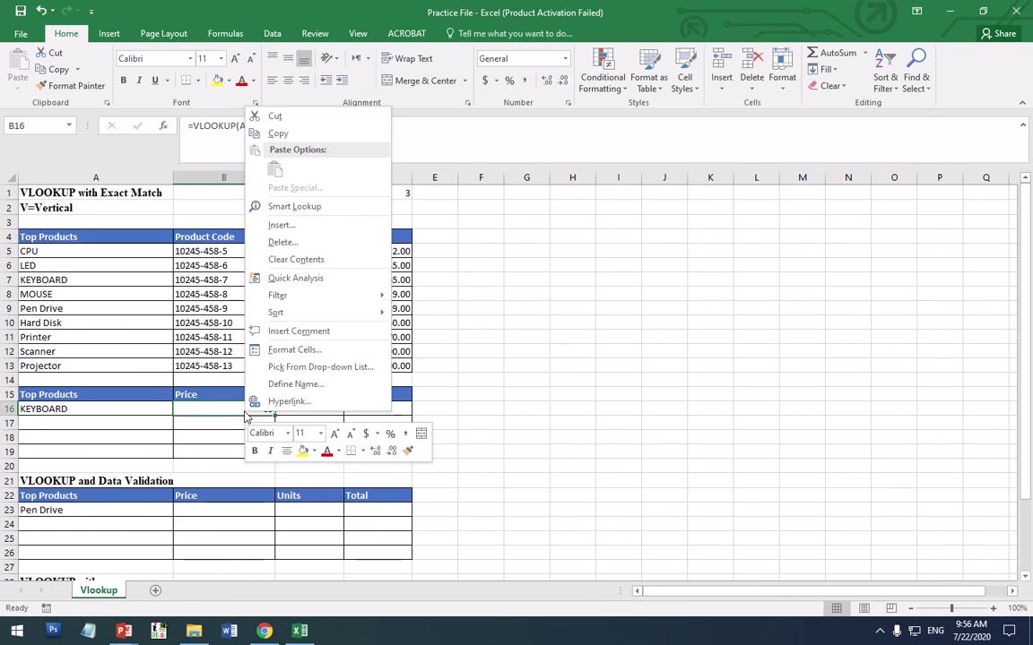
left_click(231, 426)
left_click(231, 426)
left_click(237, 408)
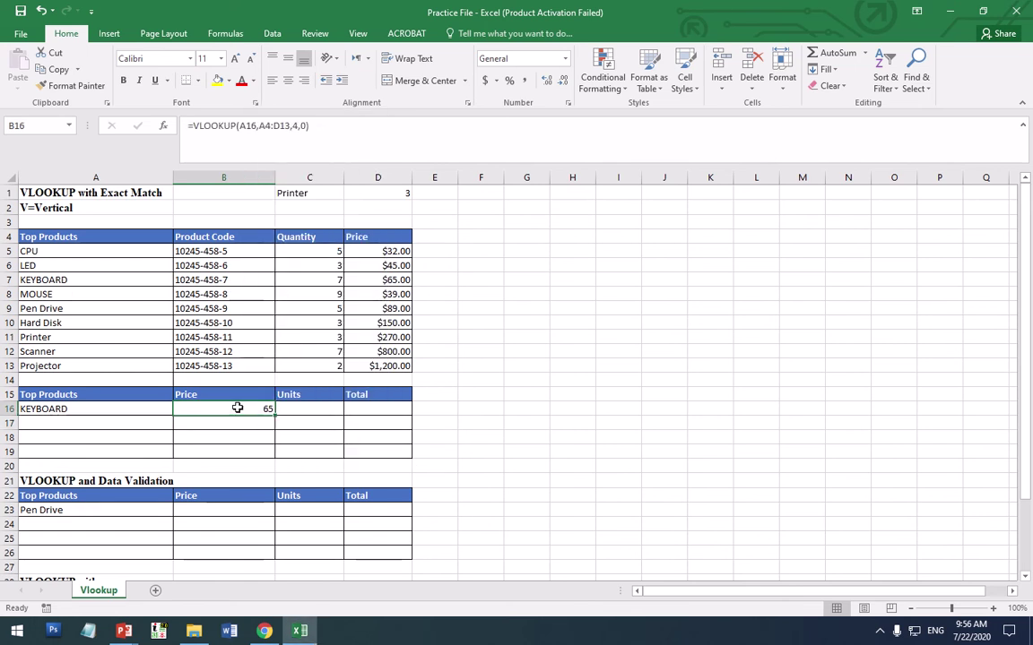
right_click(239, 408)
left_click(288, 348)
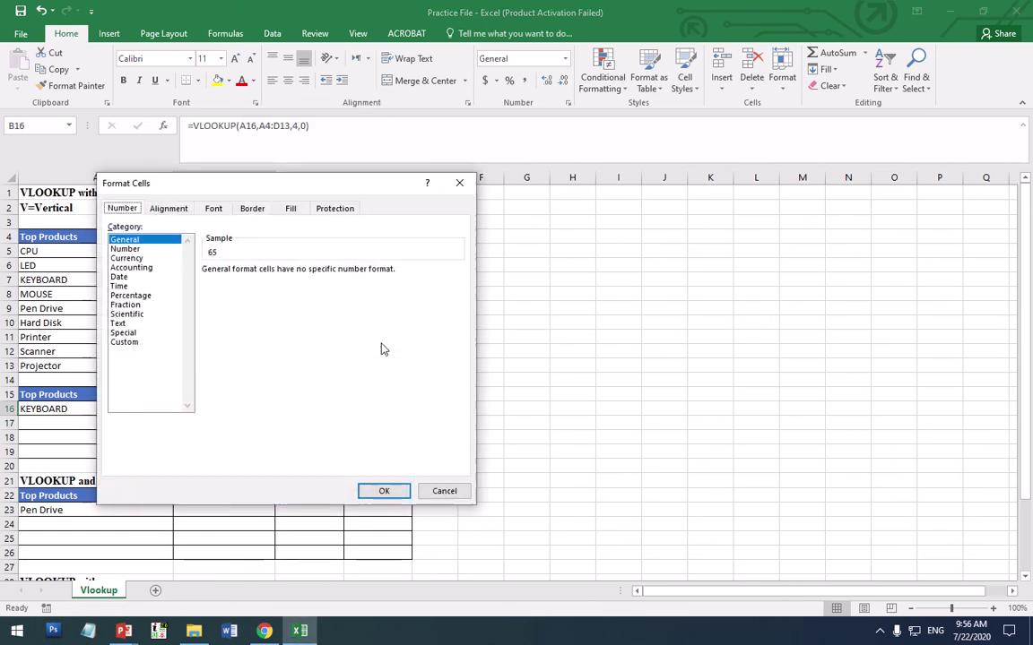
left_click(142, 259)
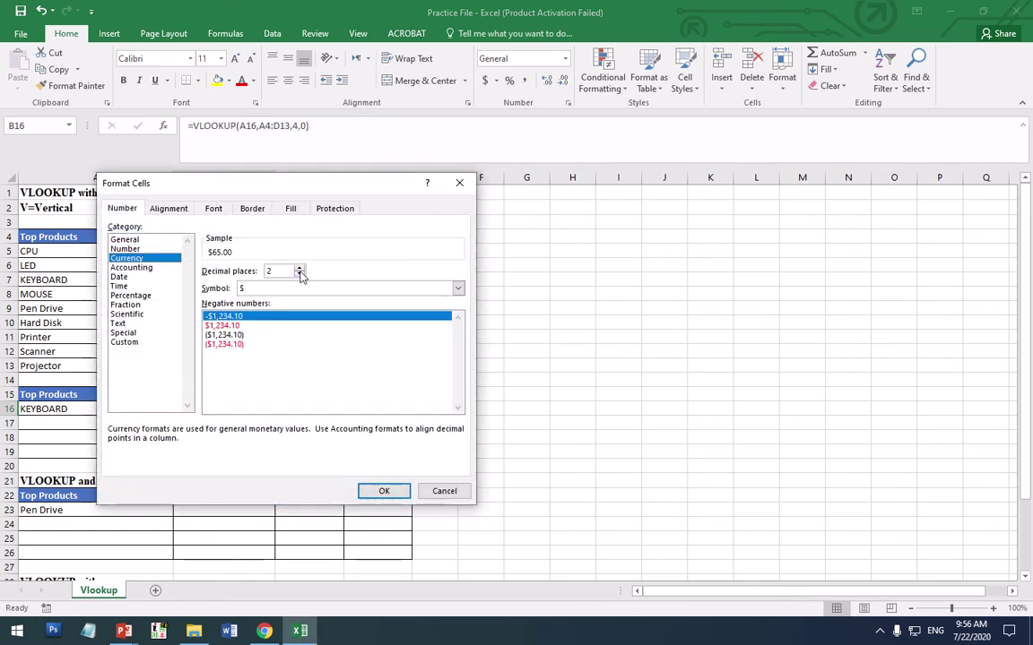
left_click(381, 492)
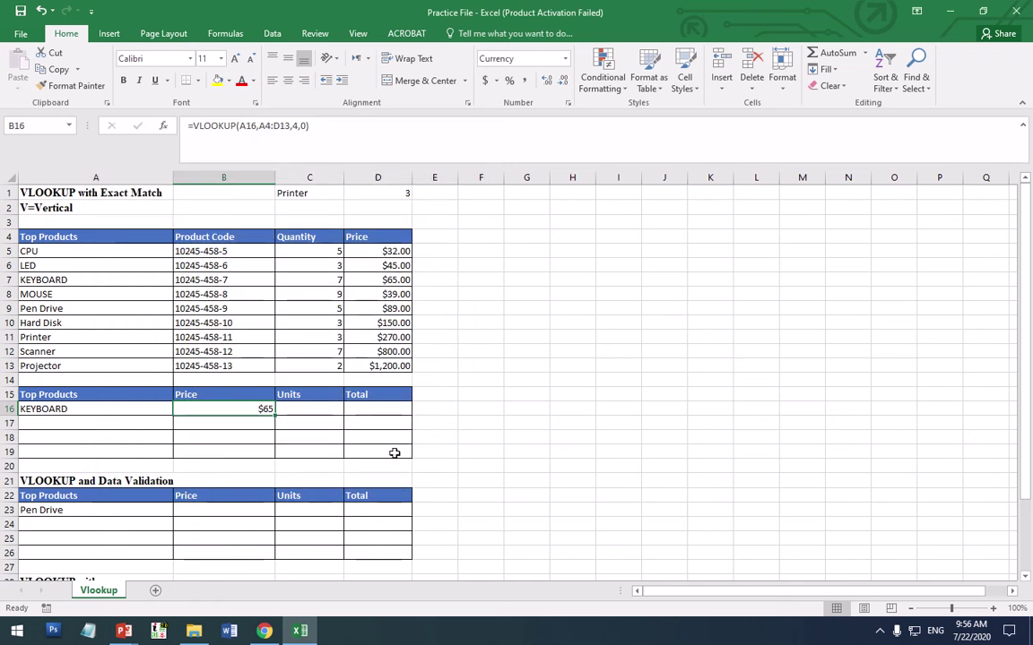
Set the Currency format of B16 to two decimal places.
right_click(266, 419)
left_click(304, 347)
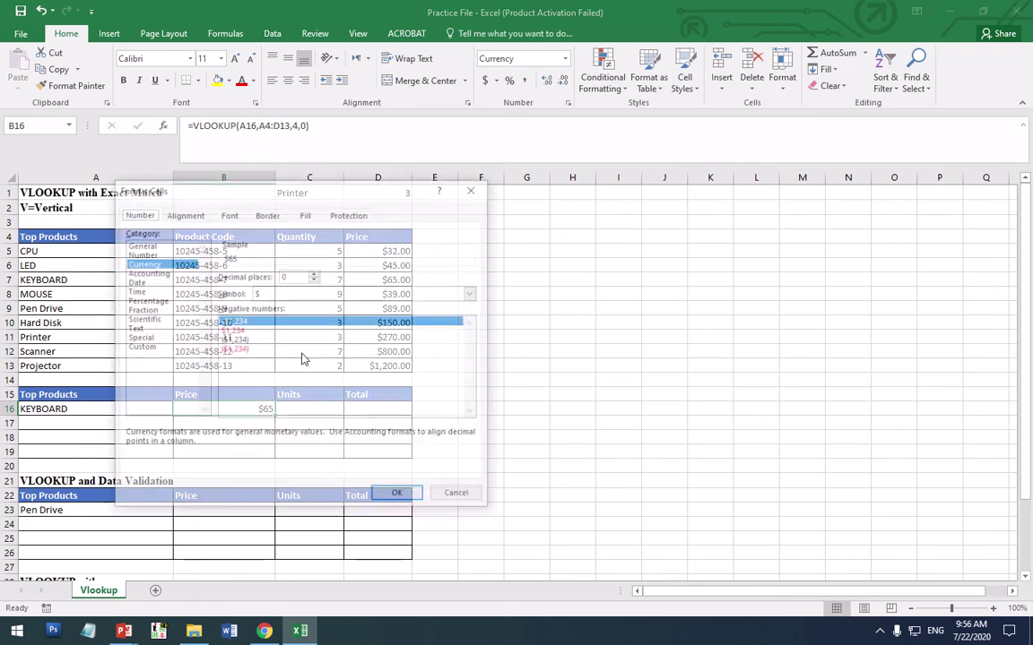
left_click(314, 273)
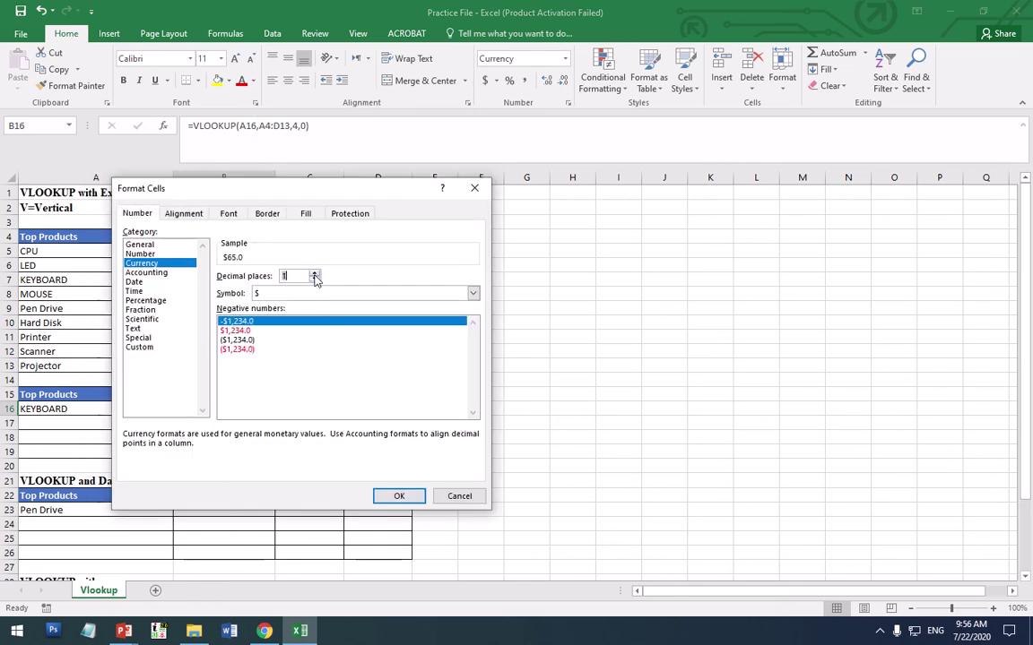
left_click(399, 496)
Enter 6 as the KEYBOARD units in C16.
left_click(312, 412)
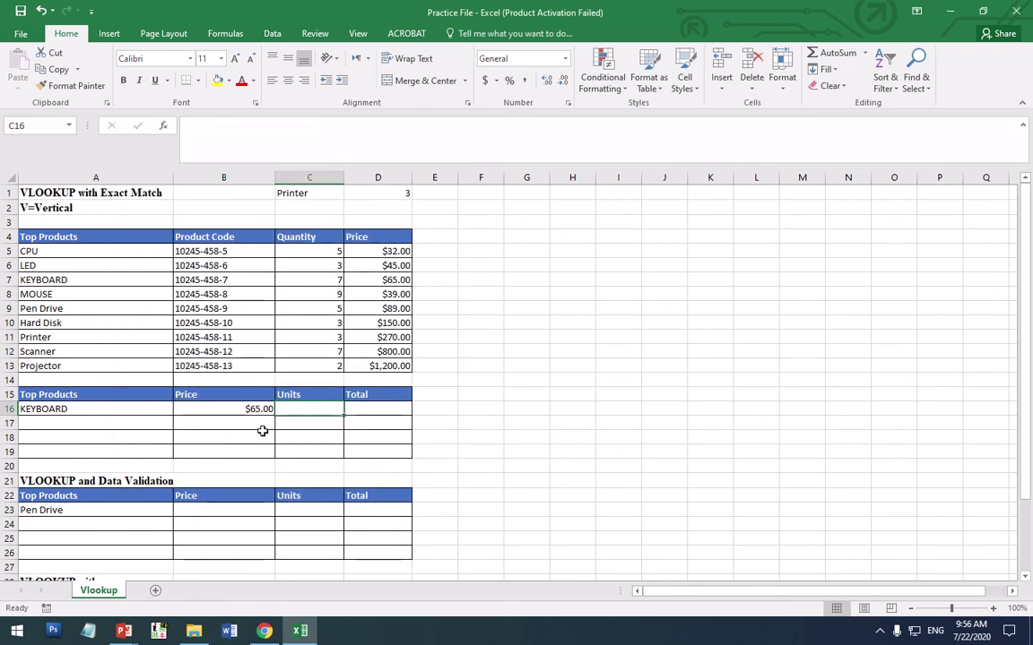
type("6")
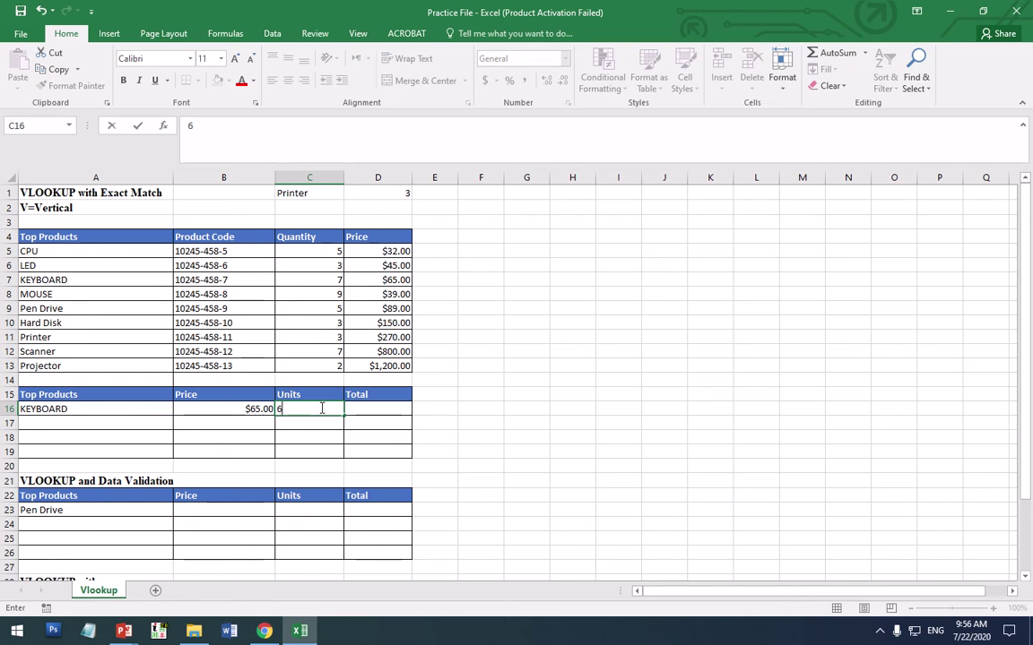
right_click(331, 413)
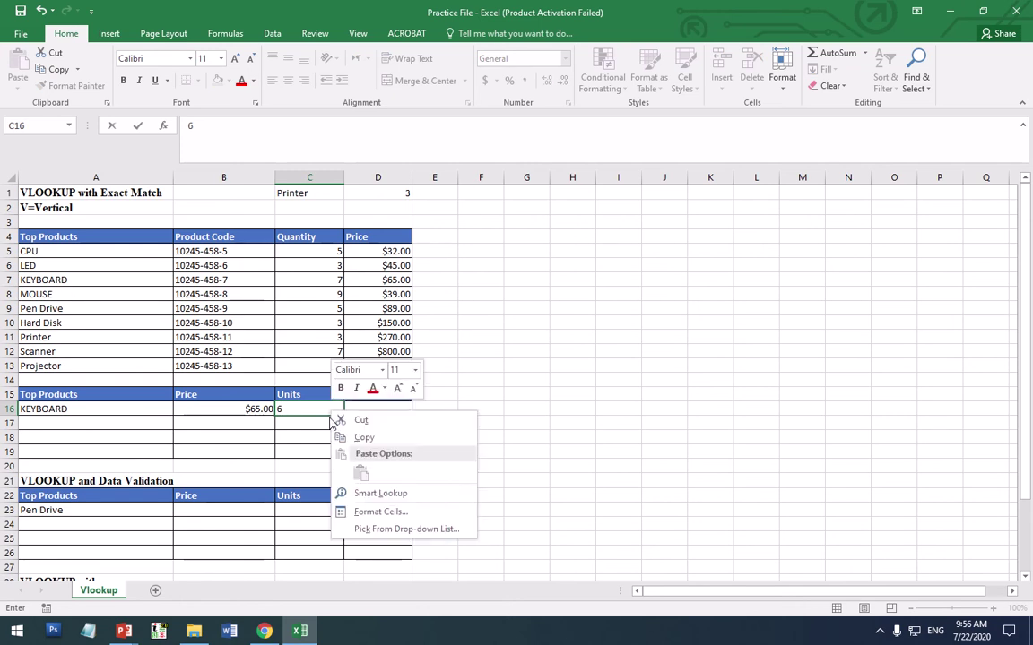
left_click(315, 422)
left_click(316, 421)
Format the units cell C16 as Currency with the $ symbol and two decimal places.
right_click(325, 410)
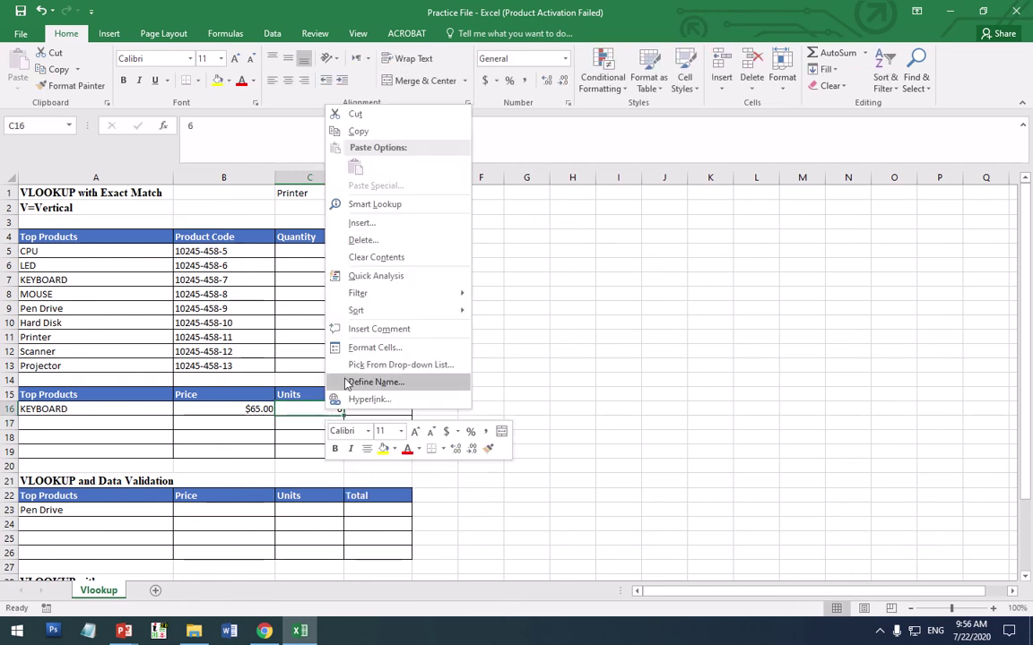
left_click(374, 347)
left_click(213, 254)
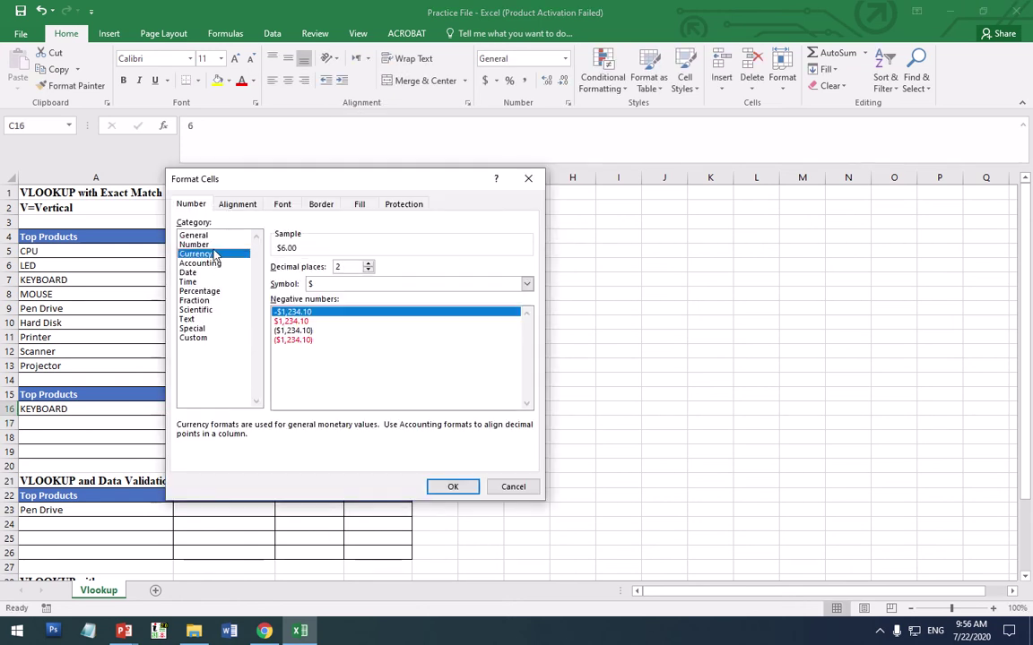
left_click(453, 486)
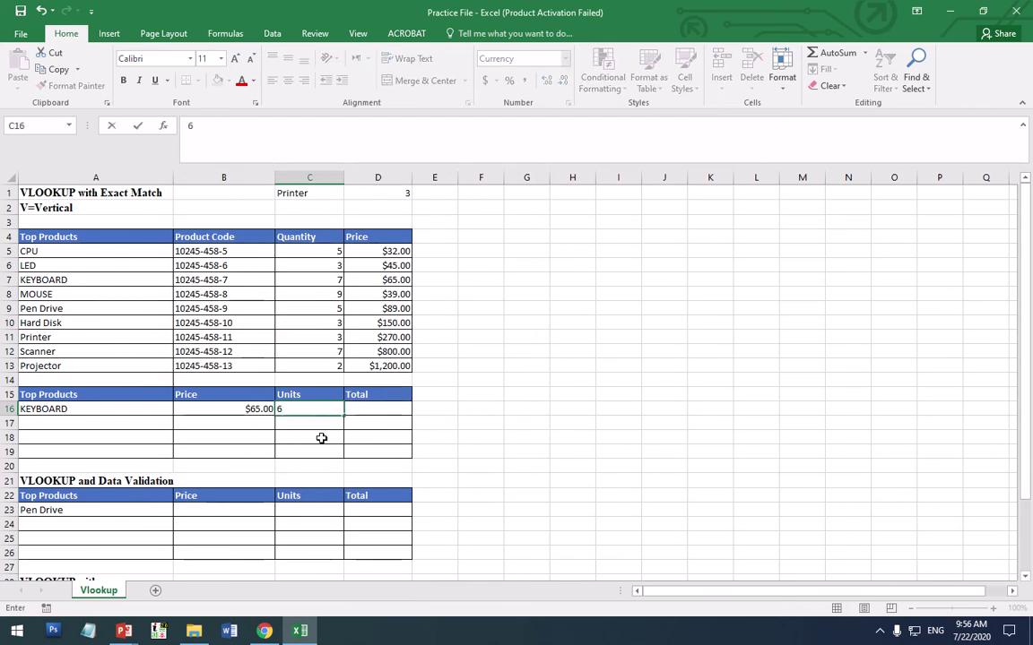
Re-enter 6 in C16 and set the cell's number format to General.
type("6")
key("Return")
right_click(324, 410)
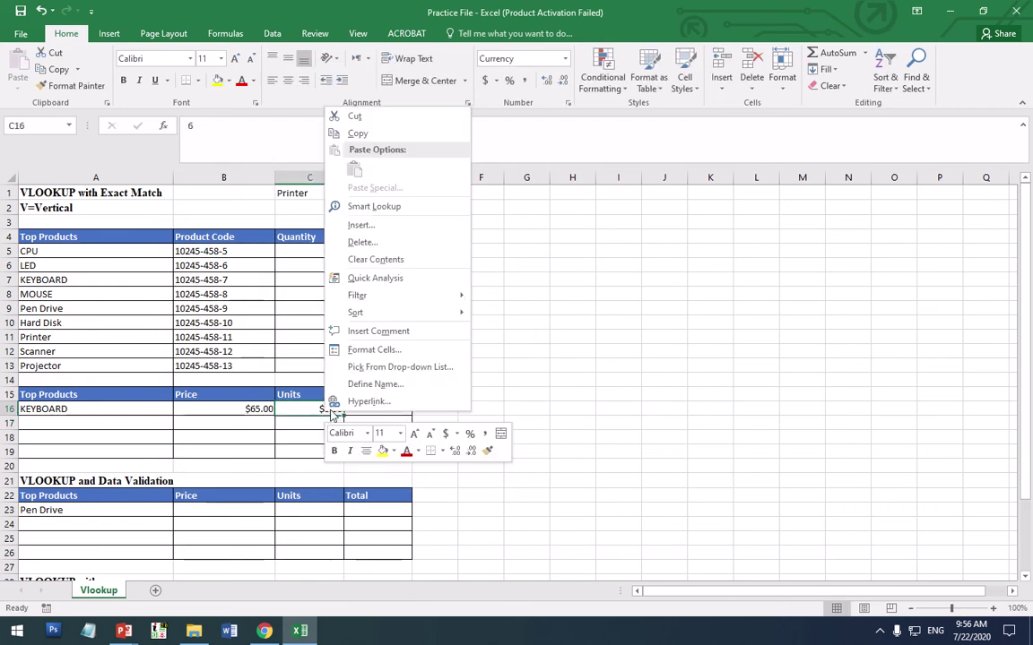
left_click(377, 348)
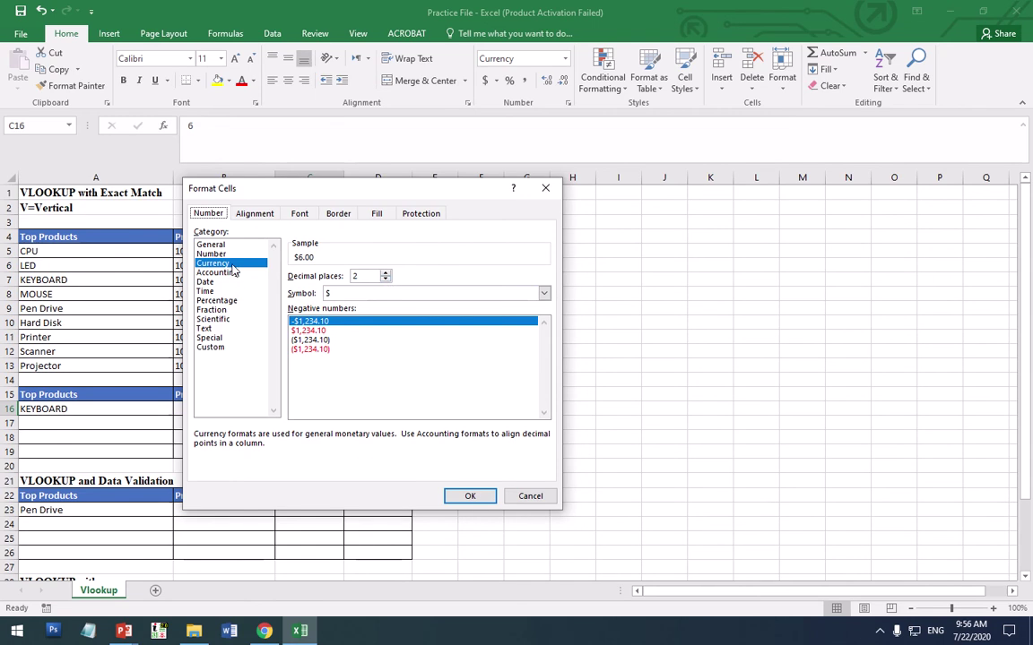
left_click(211, 243)
left_click(469, 496)
Calculate the KEYBOARD total in D16 with the formula =B16*C16.
left_click(398, 410)
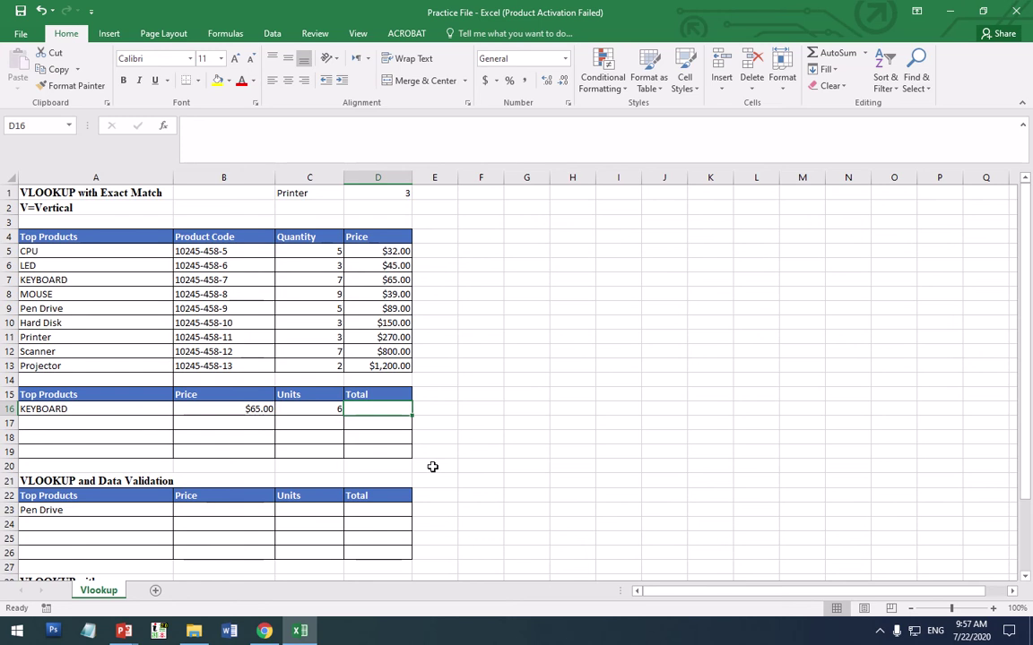
type("=")
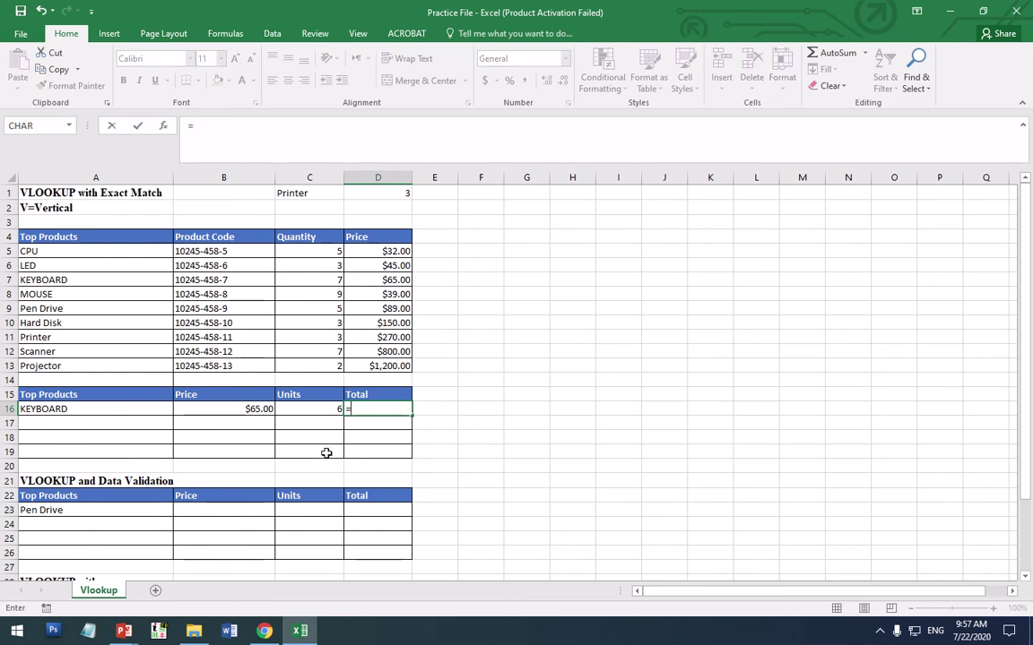
left_click(260, 410)
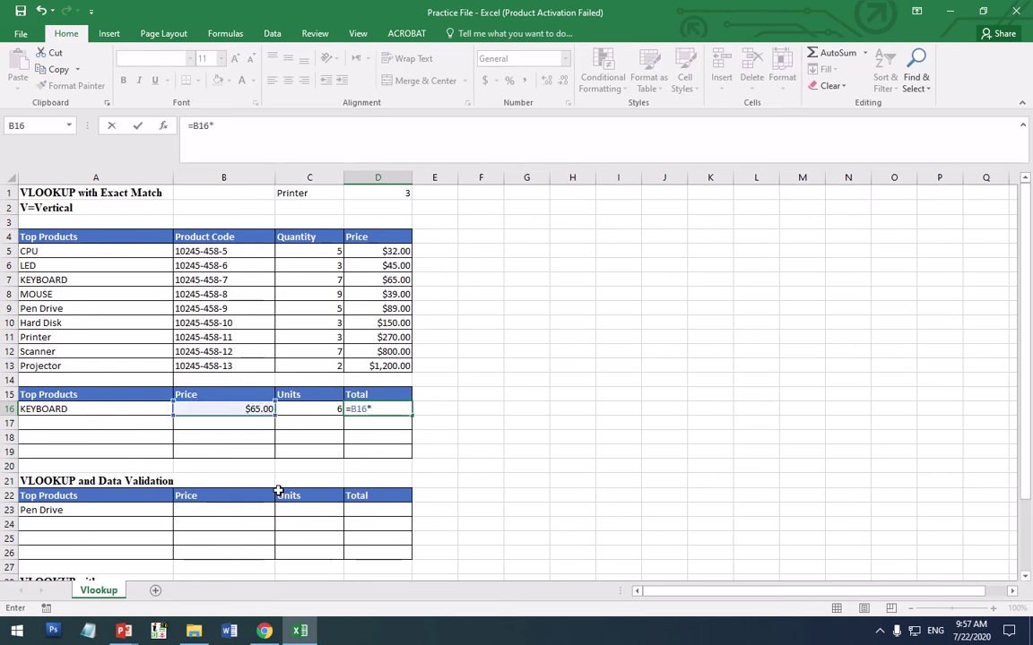
left_click(311, 412)
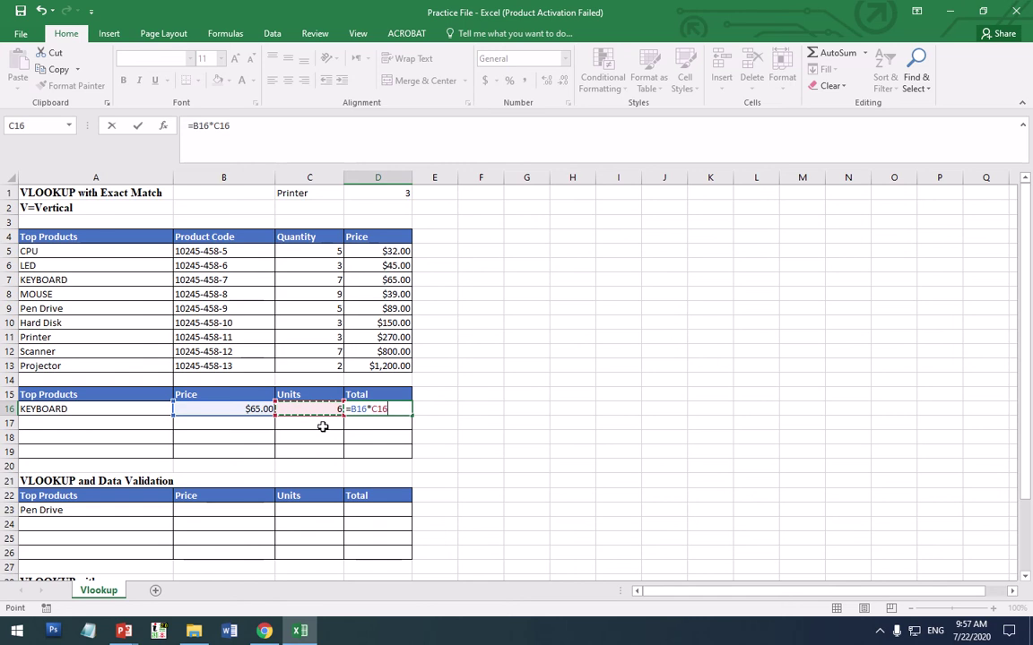
key("Return")
left_click(399, 410)
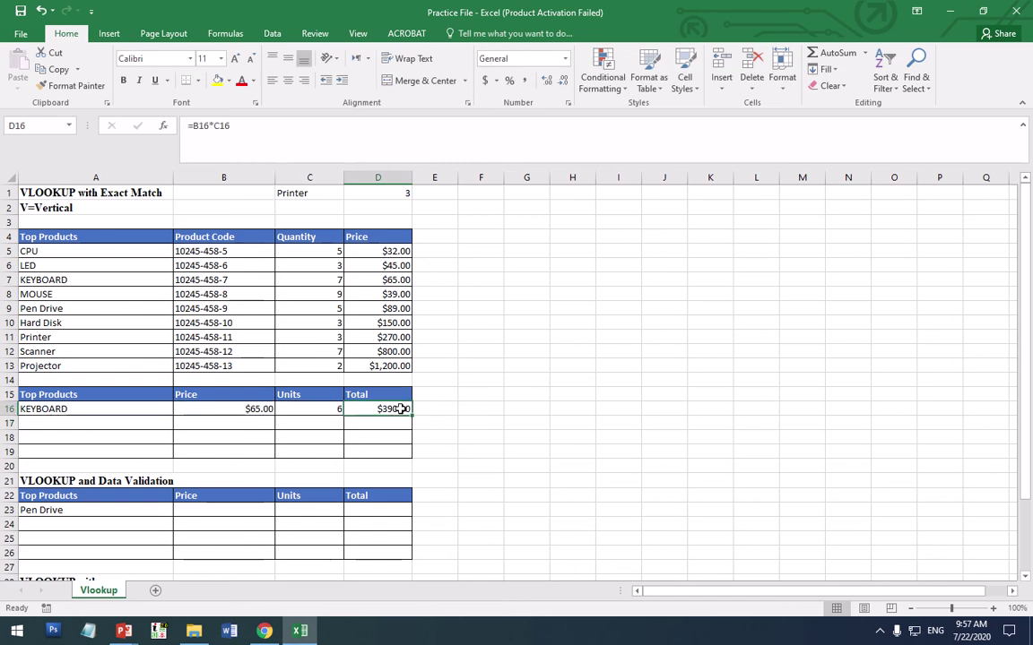
Enter Pen Drive as the product in A17 and fill the price lookup from B16 down to B17.
left_click(104, 423)
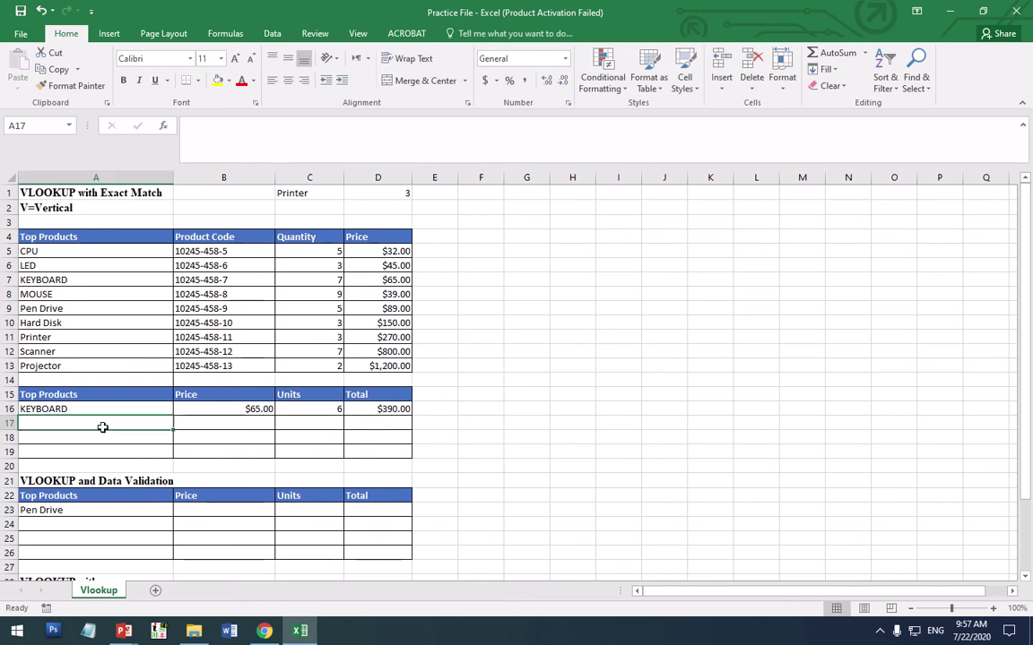
type("Pen D")
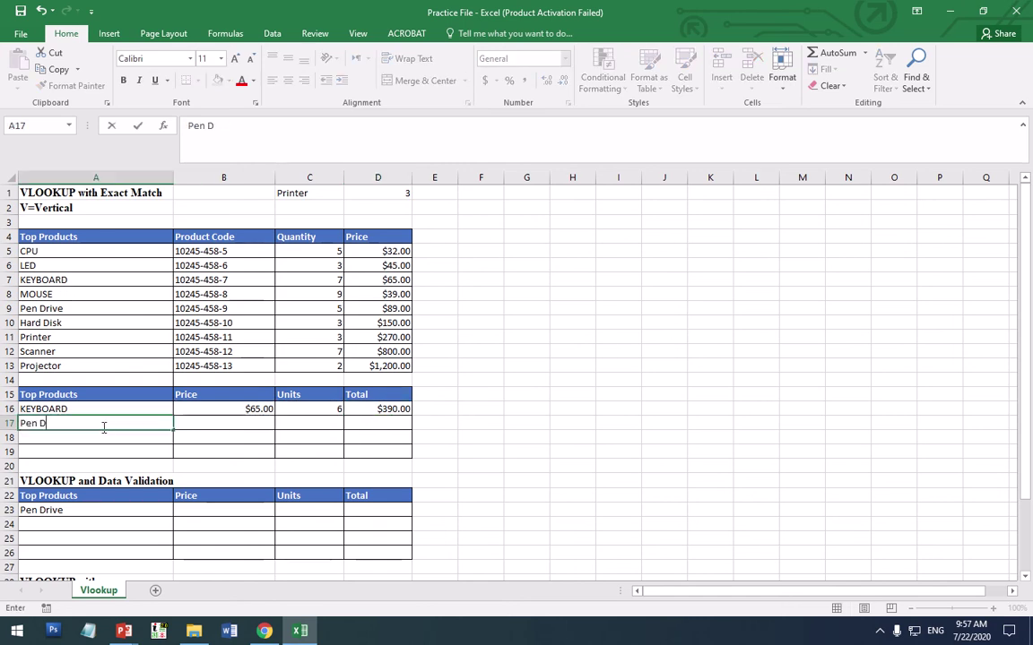
type("rive")
key("Return")
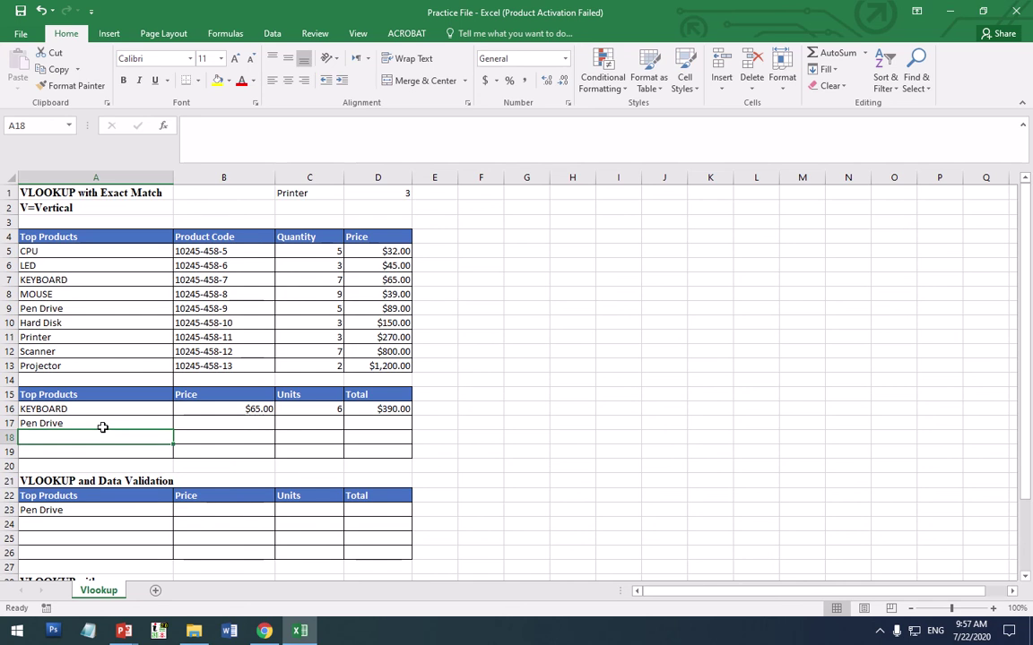
left_click(243, 408)
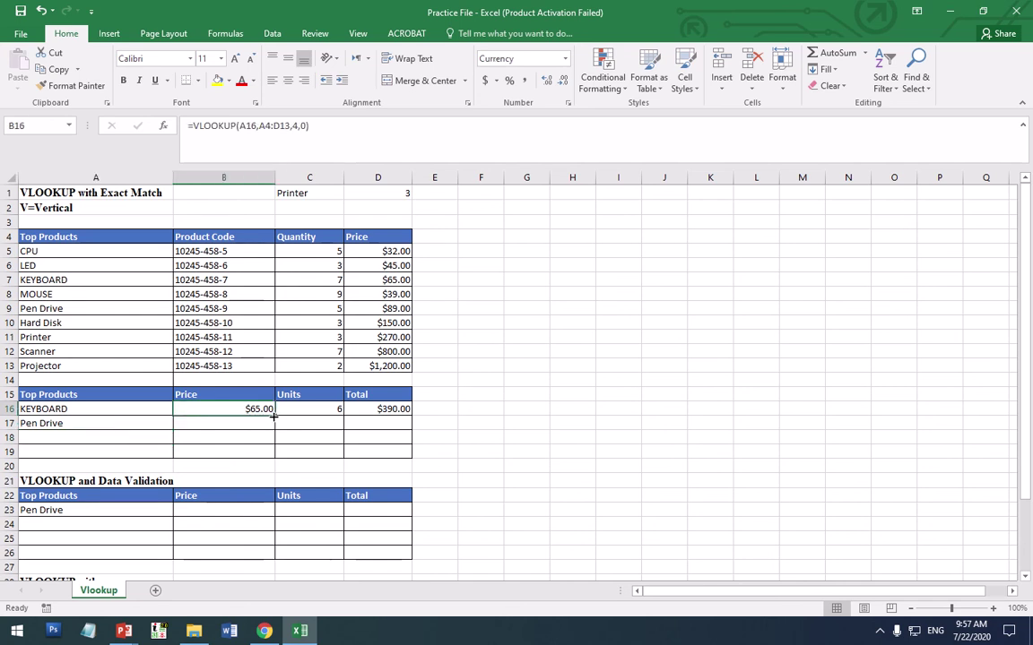
left_click_drag(272, 420, 281, 437)
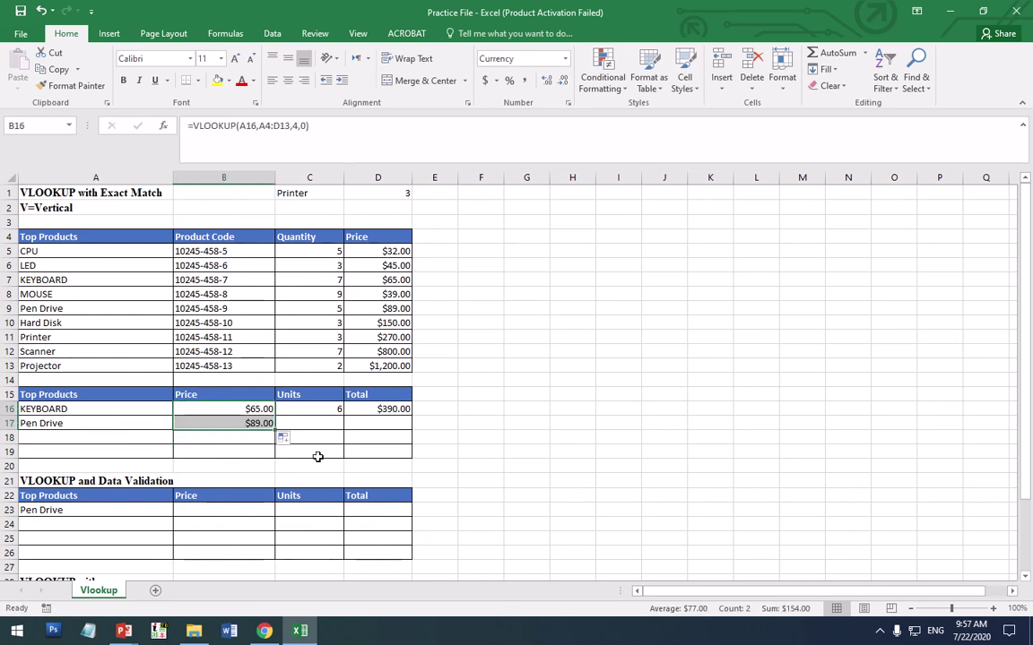
Enter 8 as the Pen Drive units in C17 and fill the total formula from D16 down to D17.
left_click(329, 423)
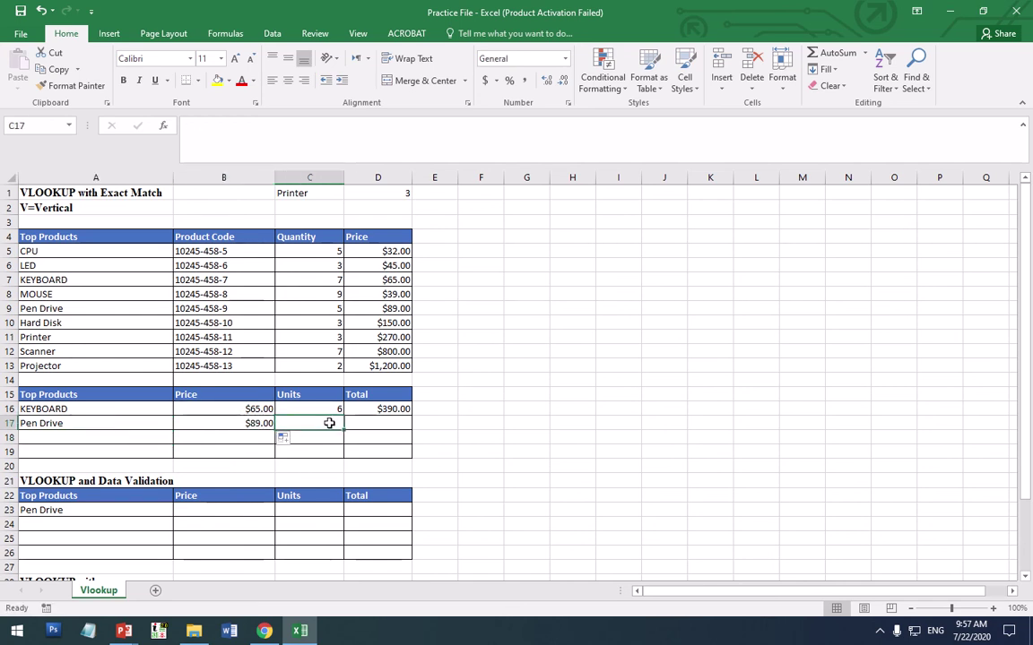
type("8")
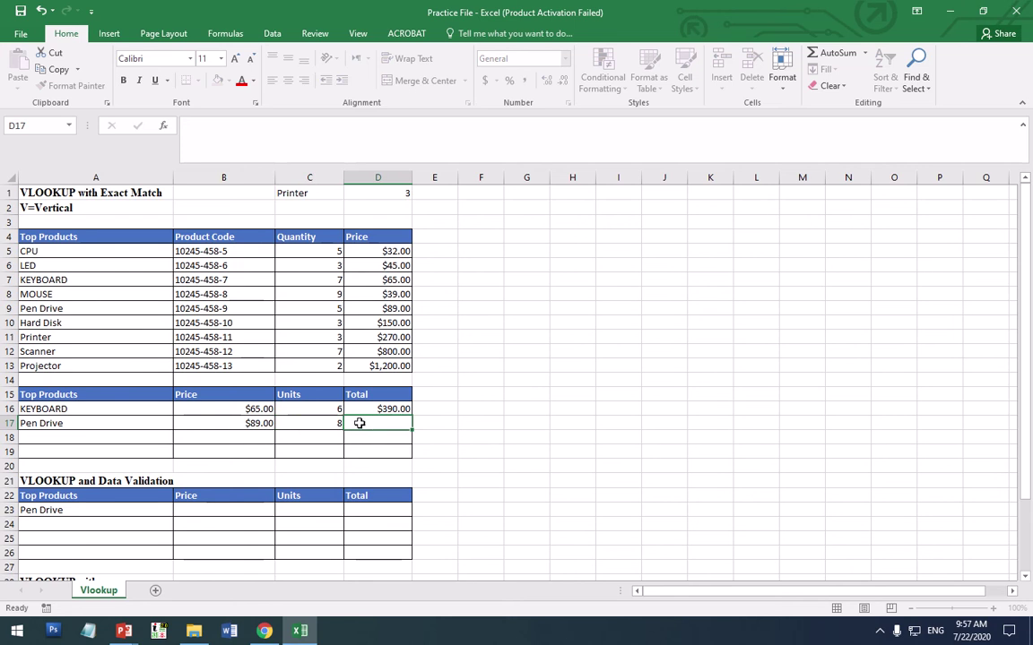
left_click(398, 408)
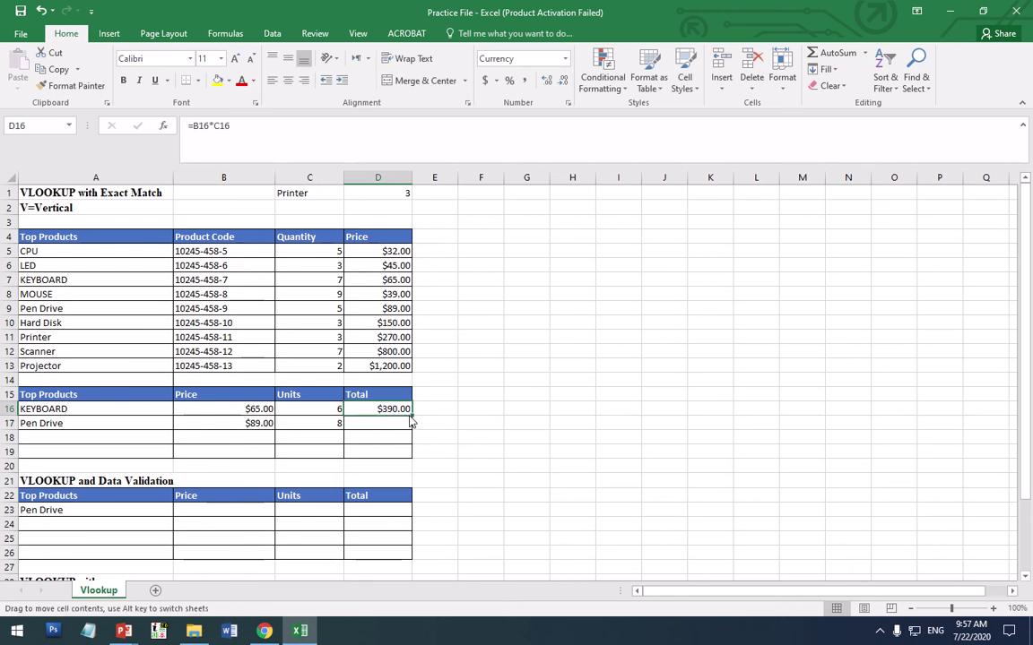
left_click_drag(412, 415, 405, 423)
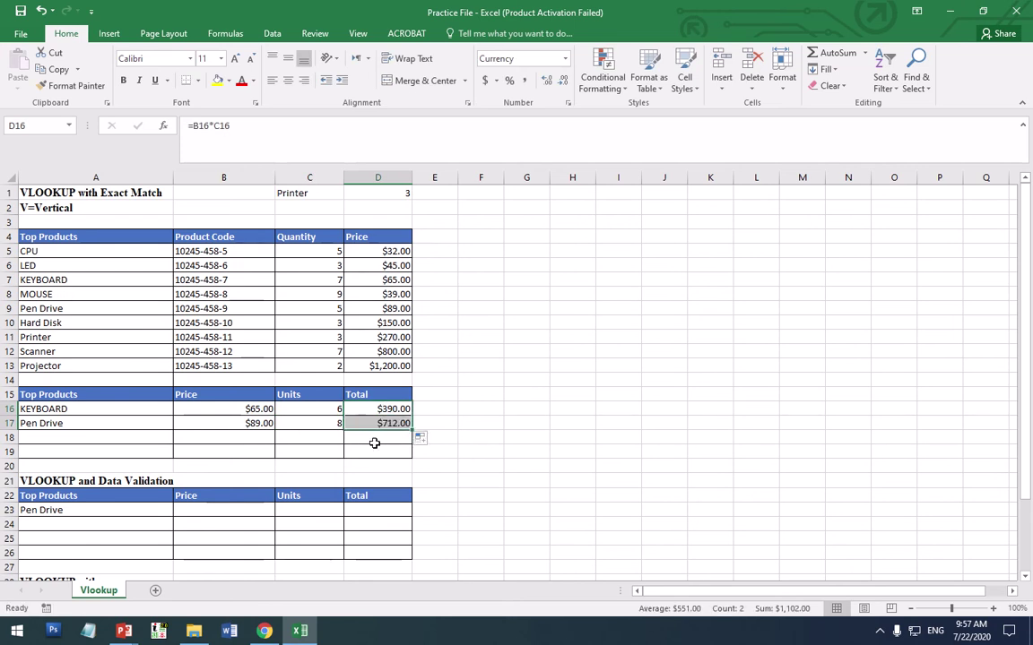
left_click(375, 441)
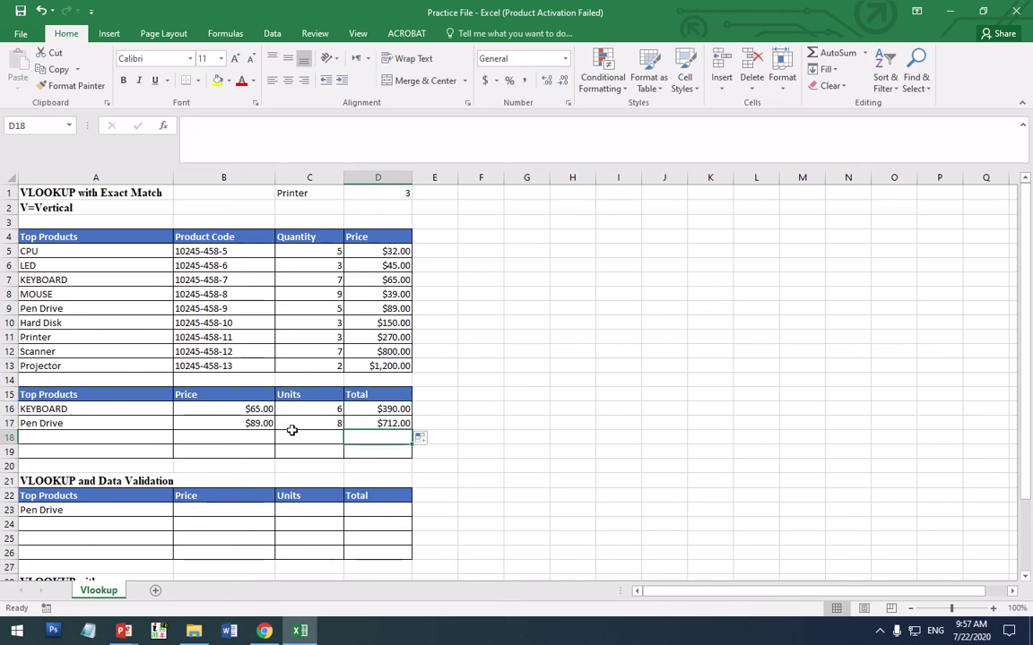
left_click(361, 422)
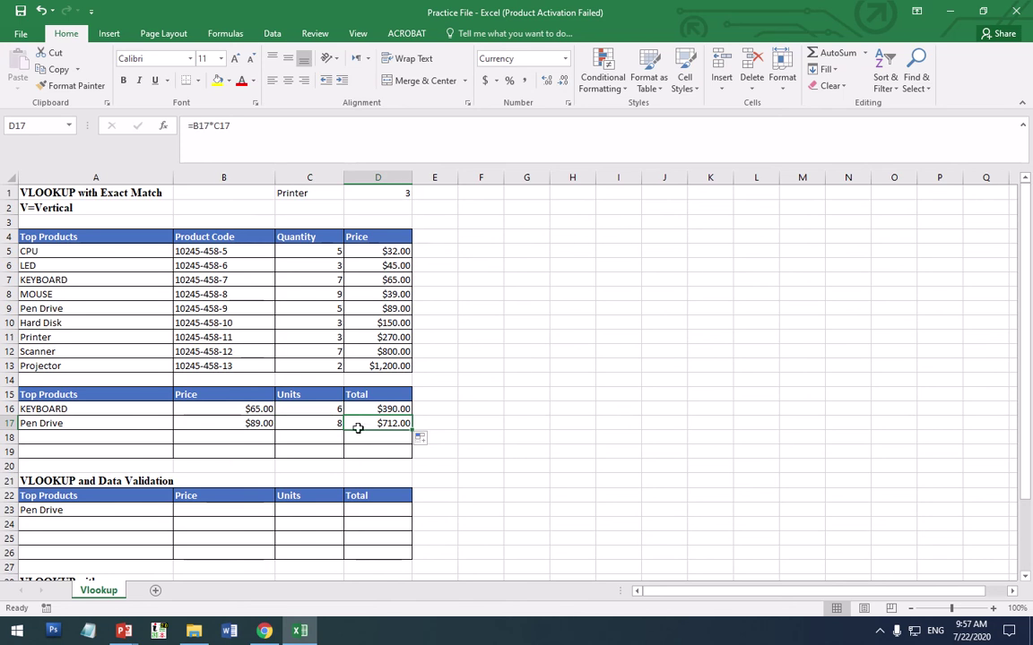
left_click(86, 394)
left_click(76, 437)
left_click(259, 410)
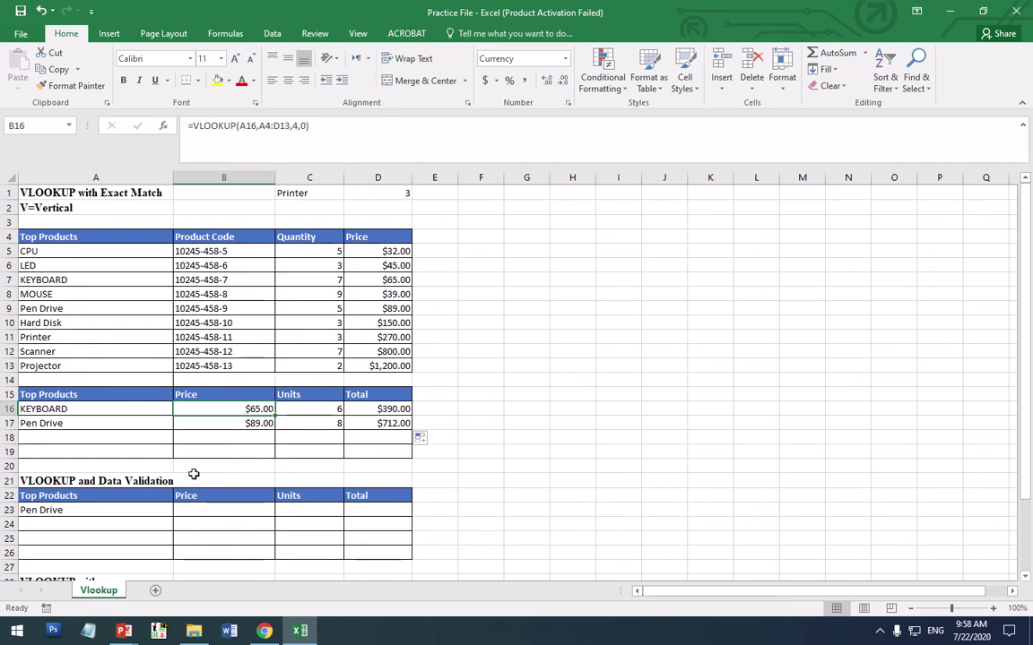
Clear the Pen Drive entry from A23 and delete row 23 from the VLOOKUP and Data Validation table.
scroll(193, 473, "down", 1)
left_click(156, 465)
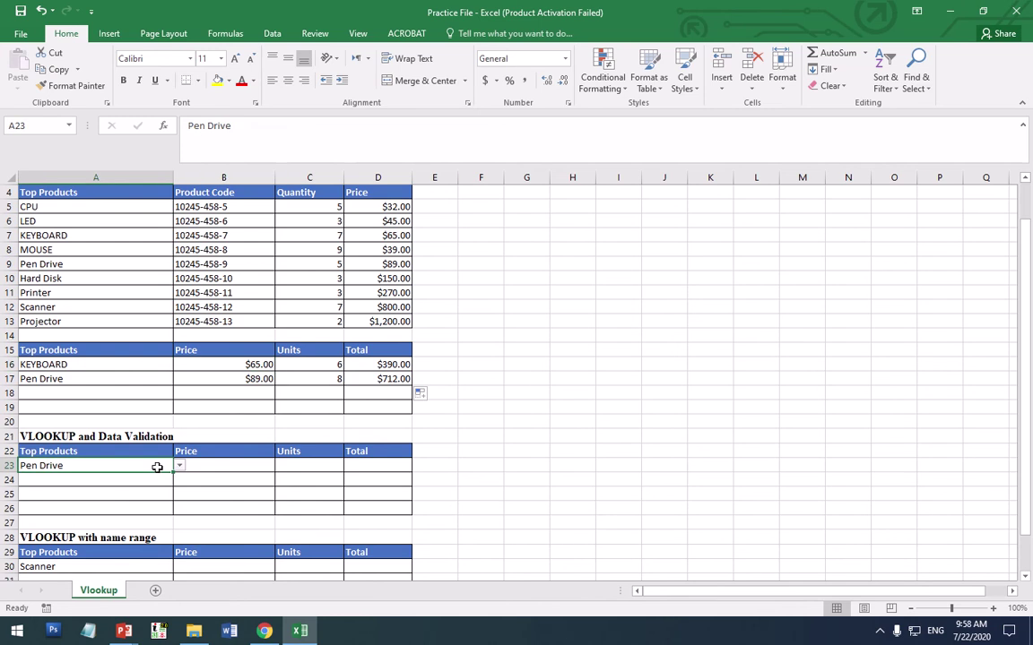
key("Delete")
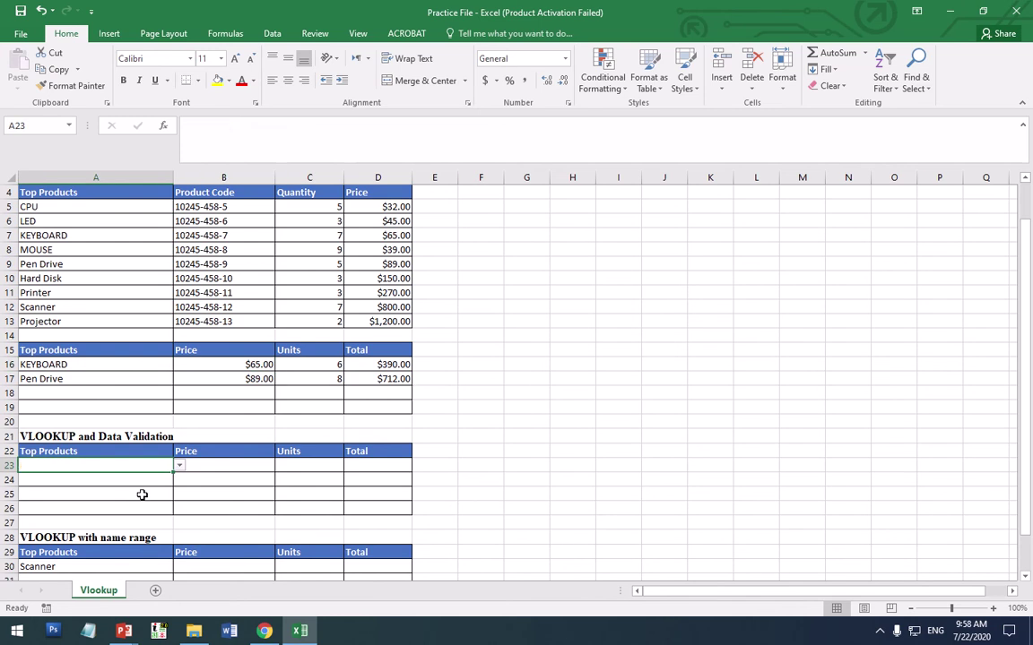
right_click(144, 468)
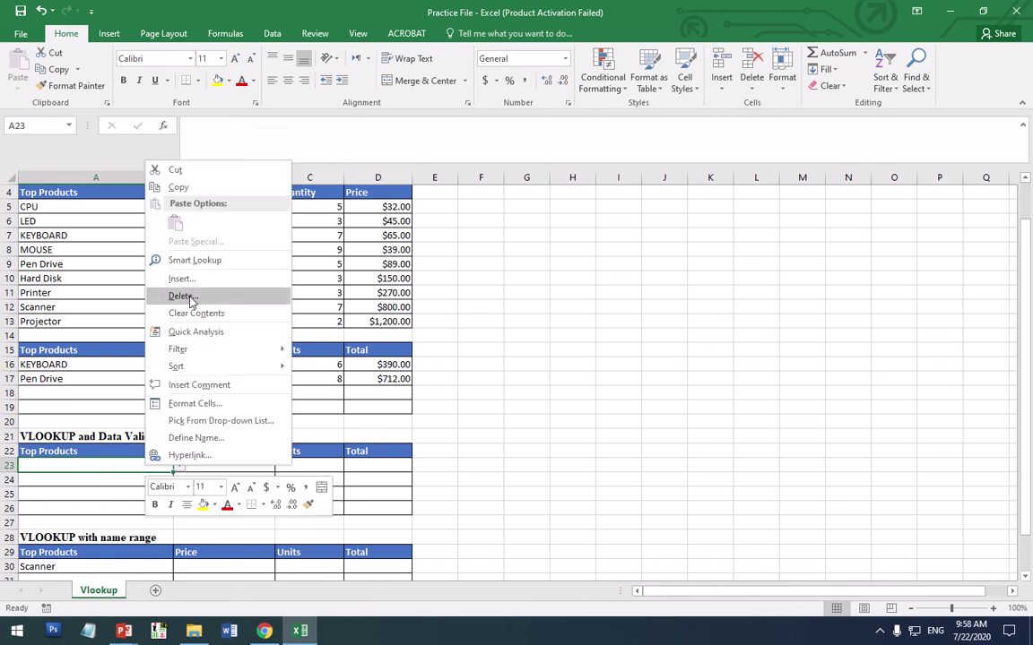
left_click(175, 267)
key("Return")
left_click(196, 467)
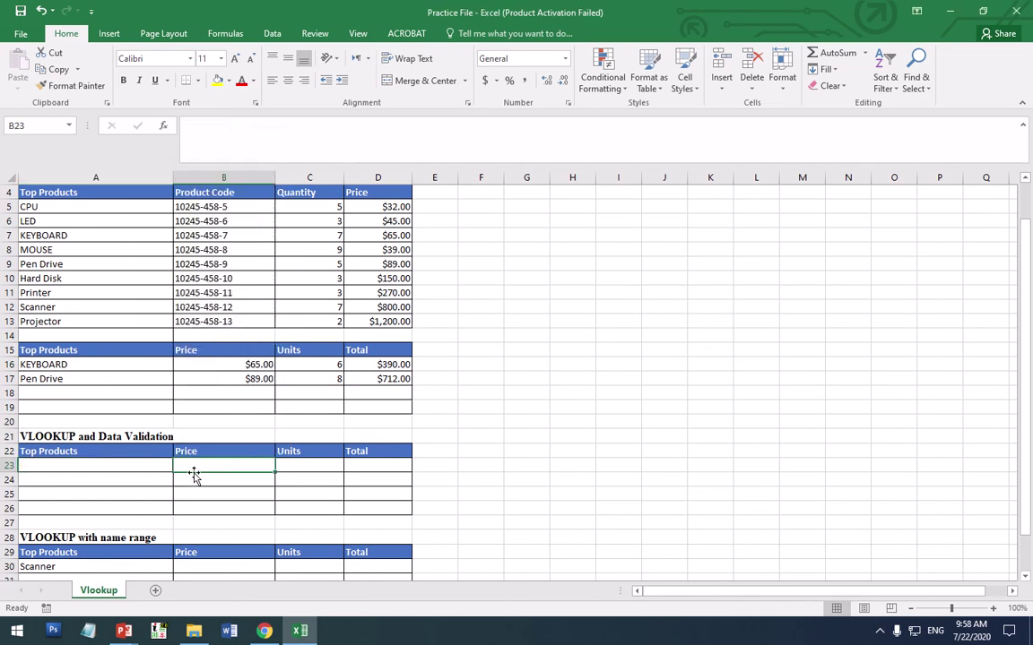
right_click(11, 466)
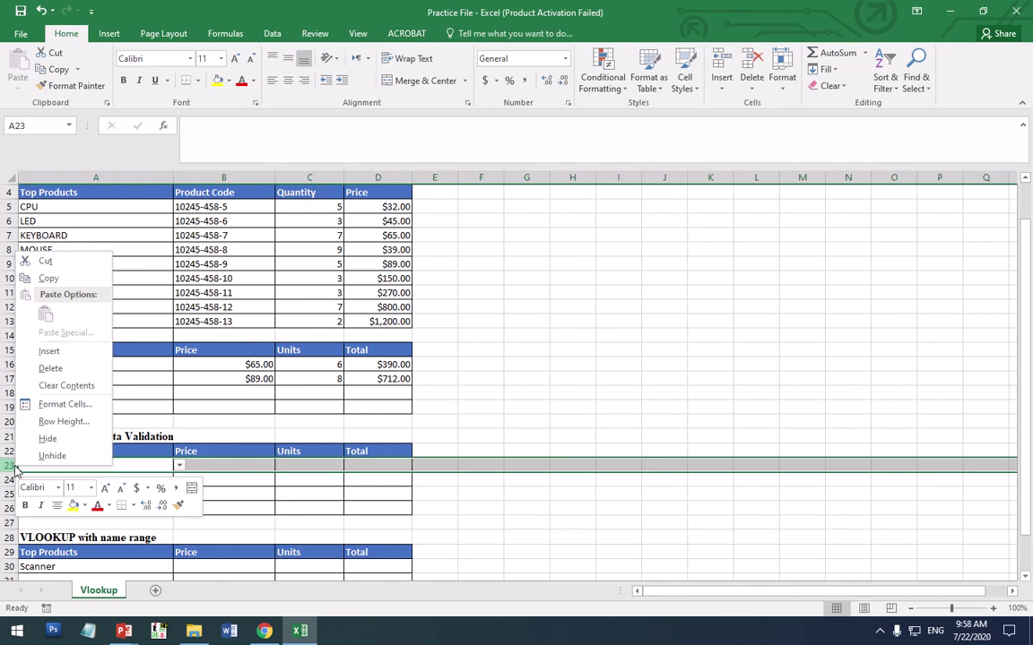
left_click(75, 366)
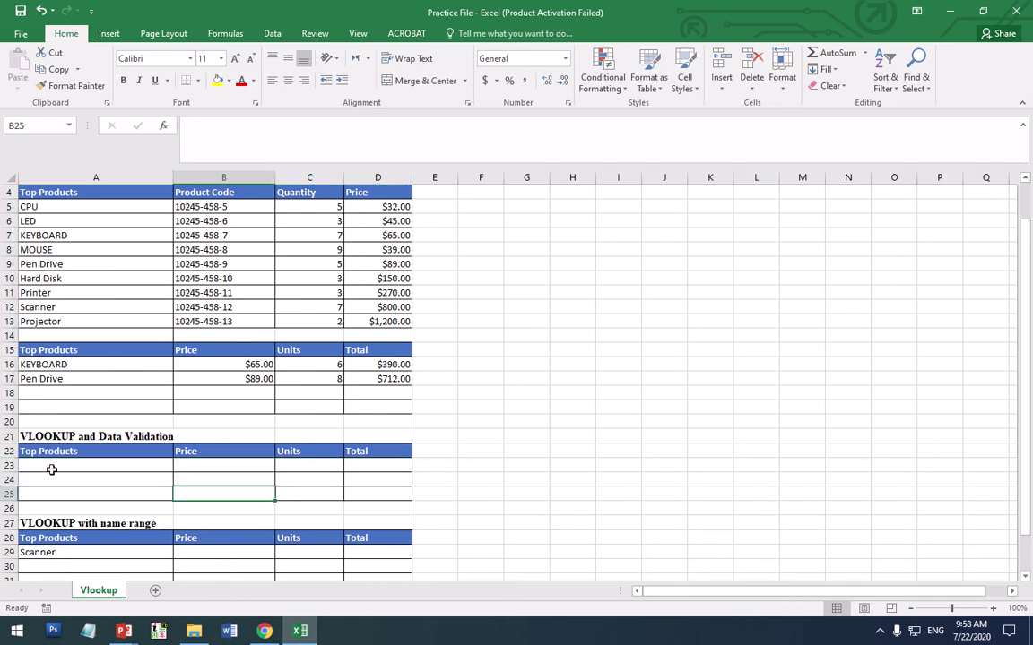
Try to insert a blank row at row 23 and undo the last change.
right_click(7, 466)
left_click(45, 350)
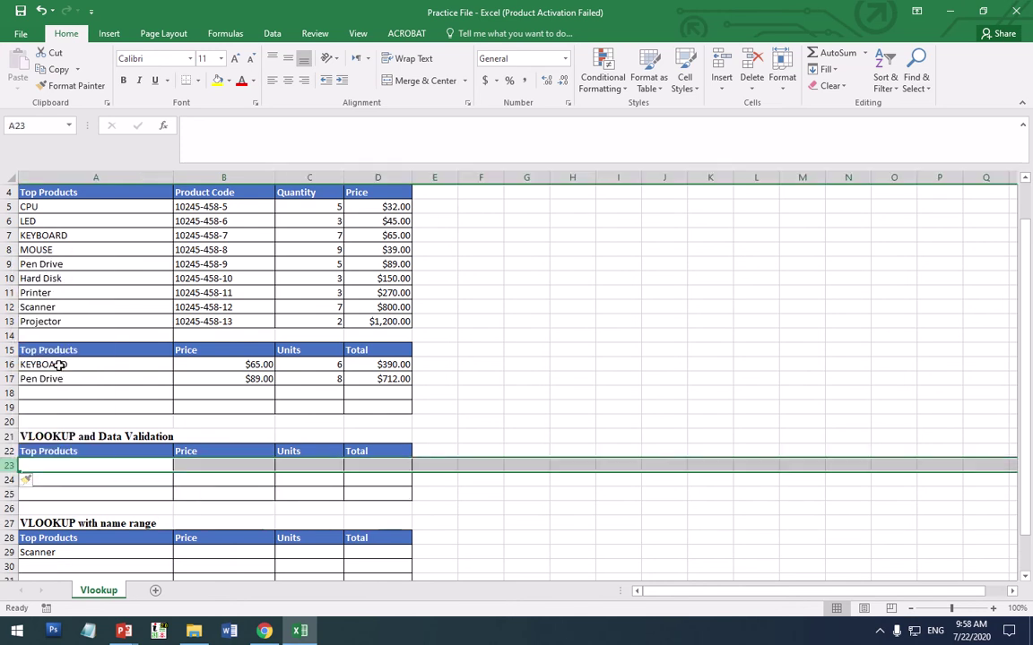
left_click(128, 494)
key("ctrl+z")
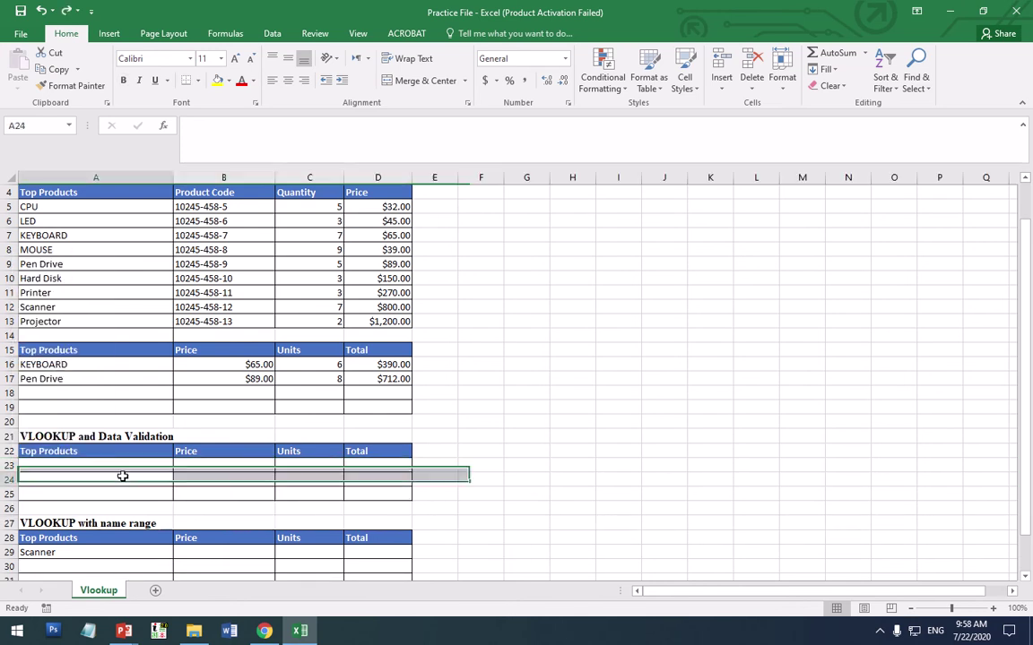
left_click(148, 466)
left_click(184, 482)
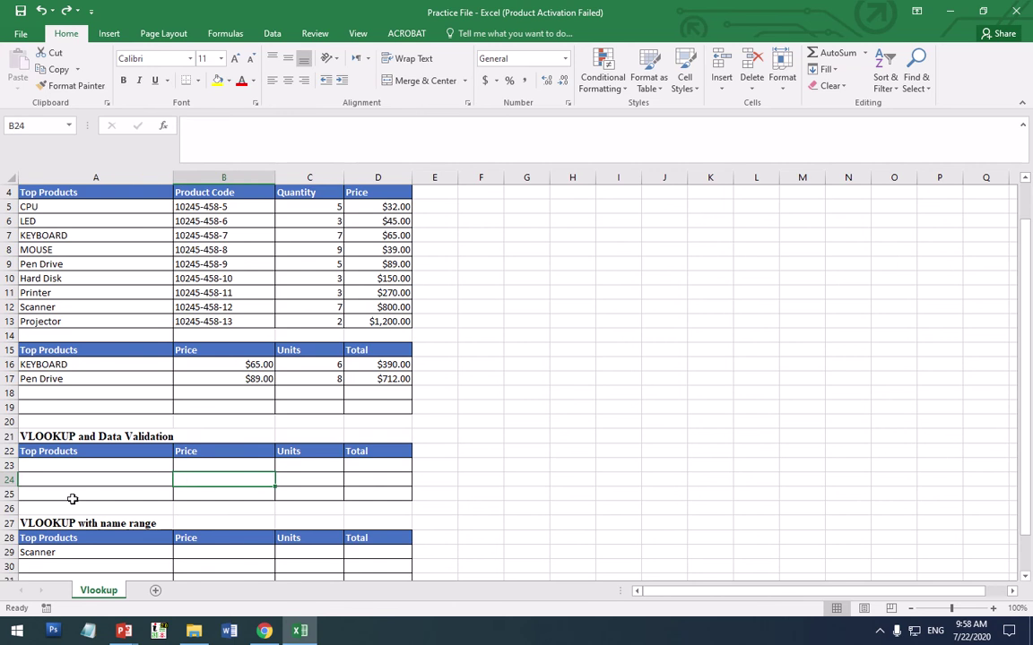
Add list data validation to A23 with the product names =$A$5:$A$13 as the source.
left_click(157, 467)
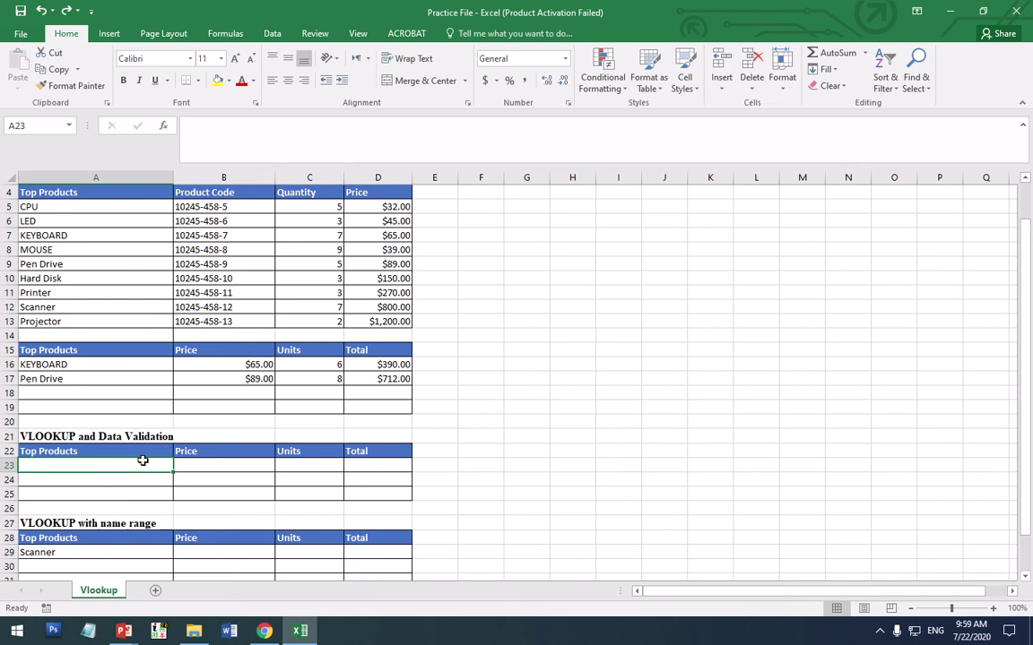
left_click(272, 34)
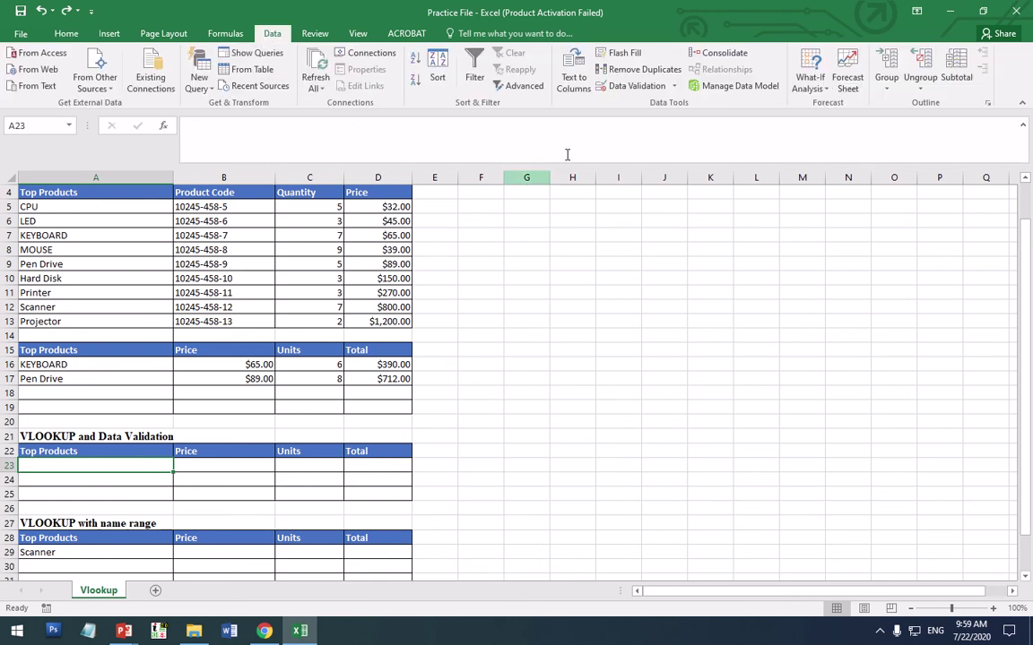
left_click(675, 86)
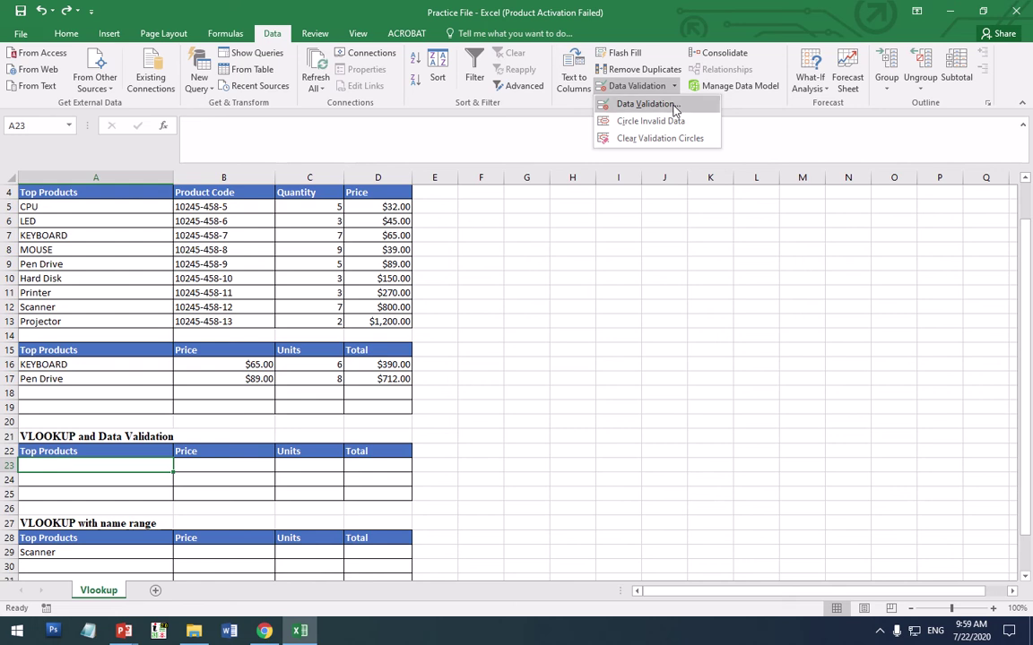
left_click(675, 106)
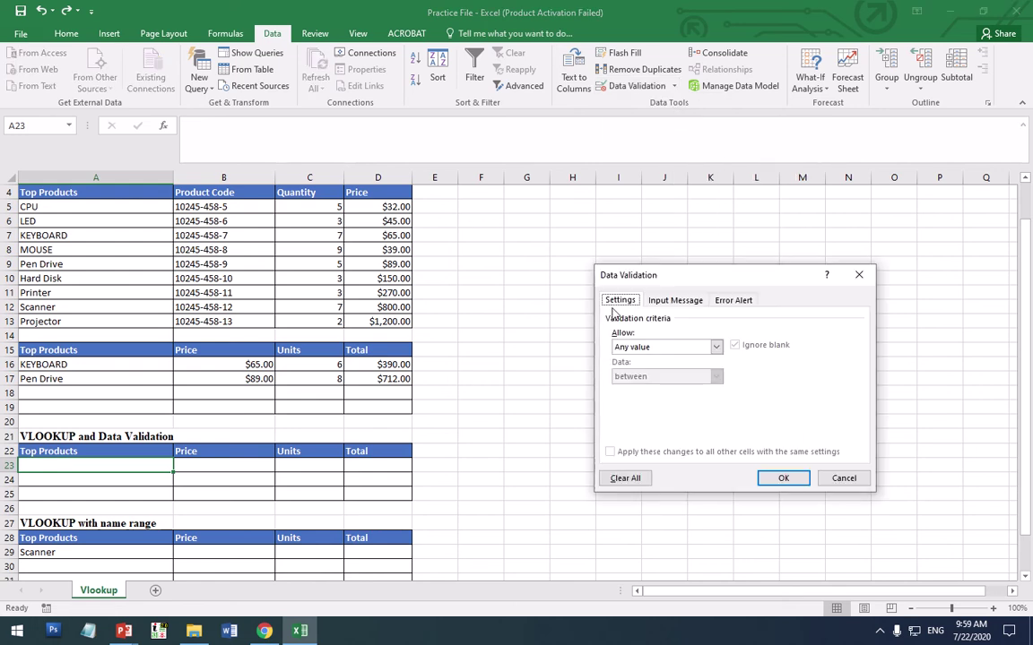
left_click(670, 348)
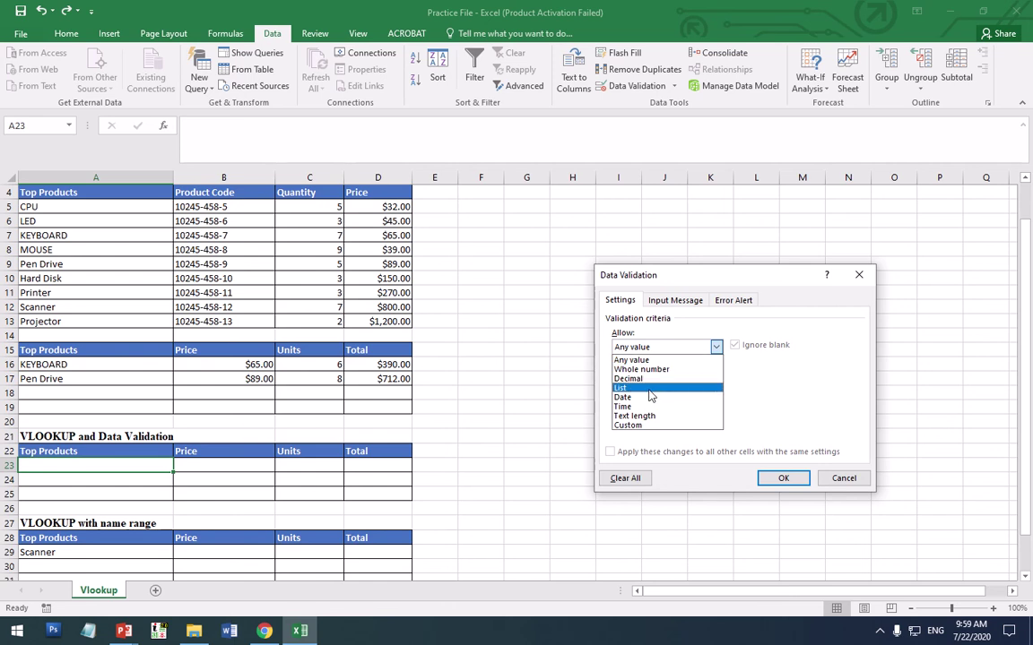
left_click(651, 389)
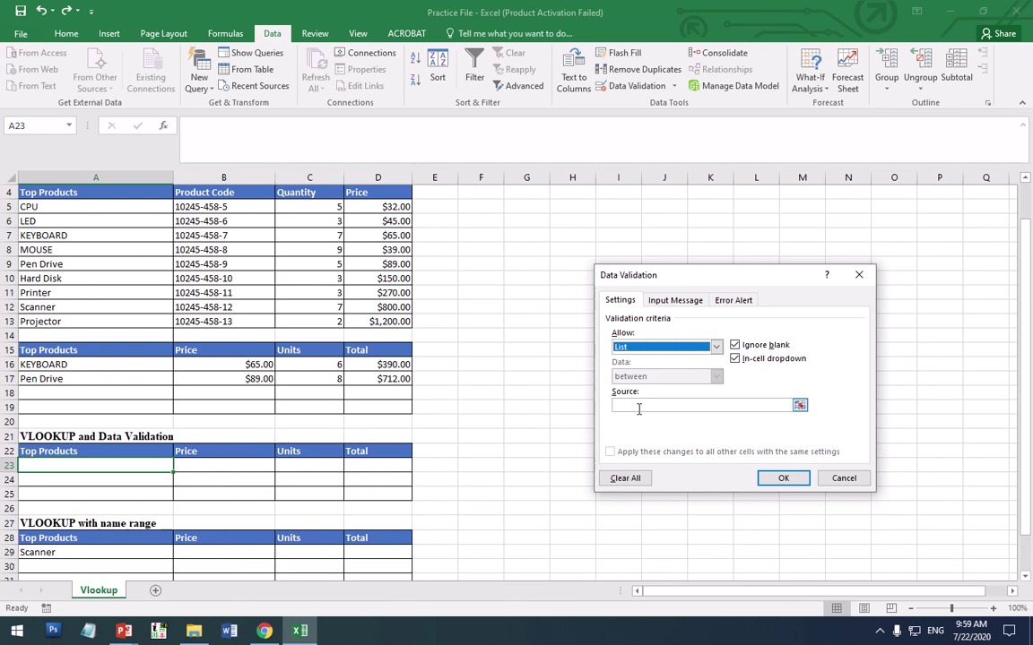
left_click(801, 406)
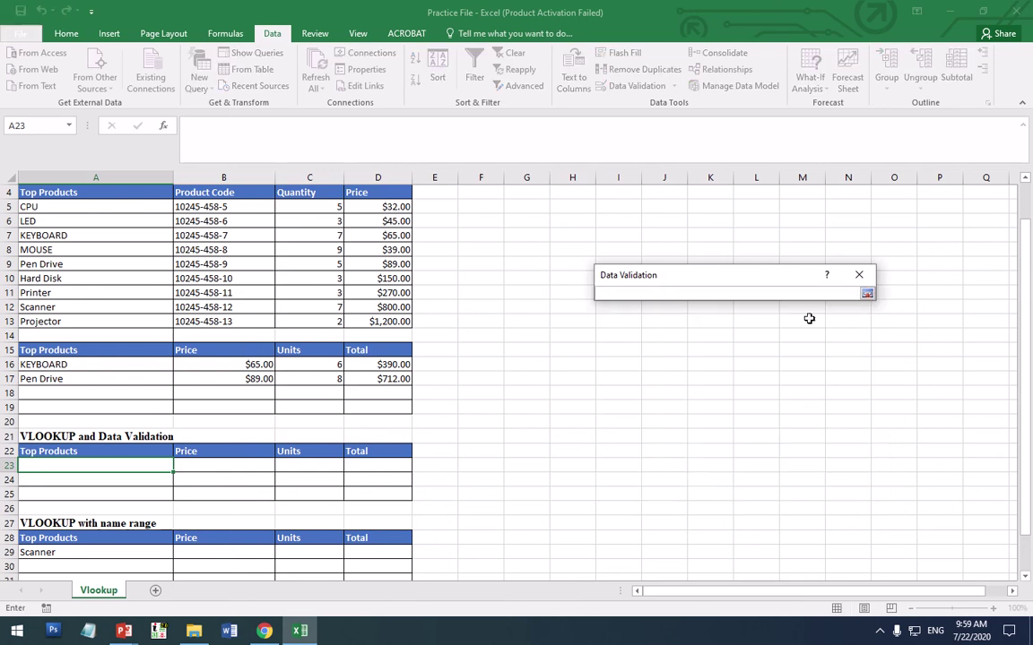
left_click_drag(126, 206, 127, 317)
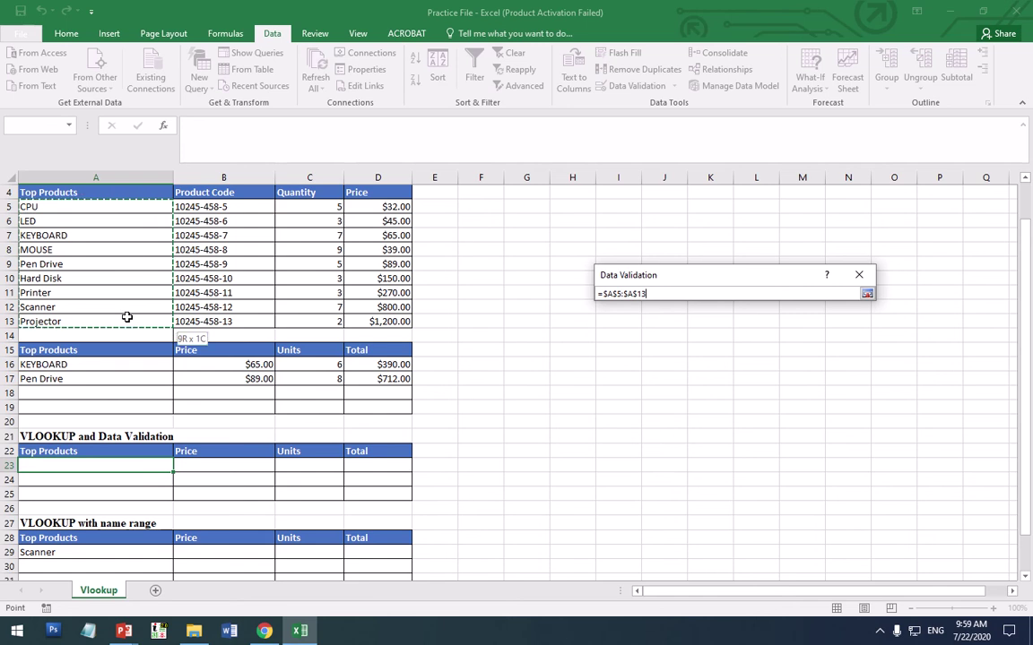
left_click(866, 294)
left_click(782, 478)
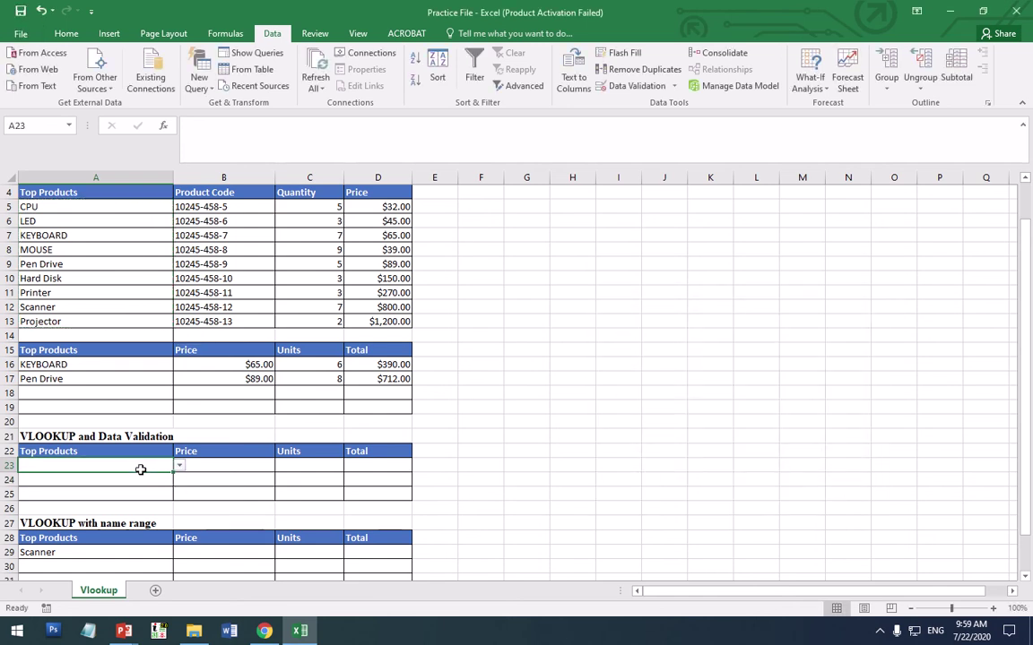
Choose Hard Disk as the product in A23 from its validation list.
left_click(179, 466)
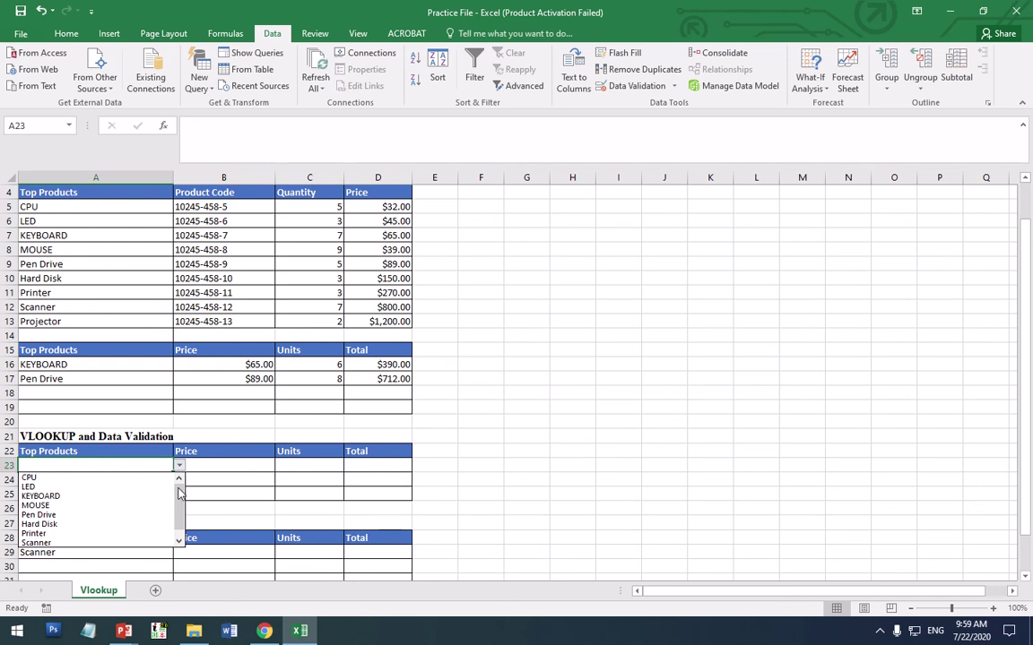
scroll(179, 509, "down", 1)
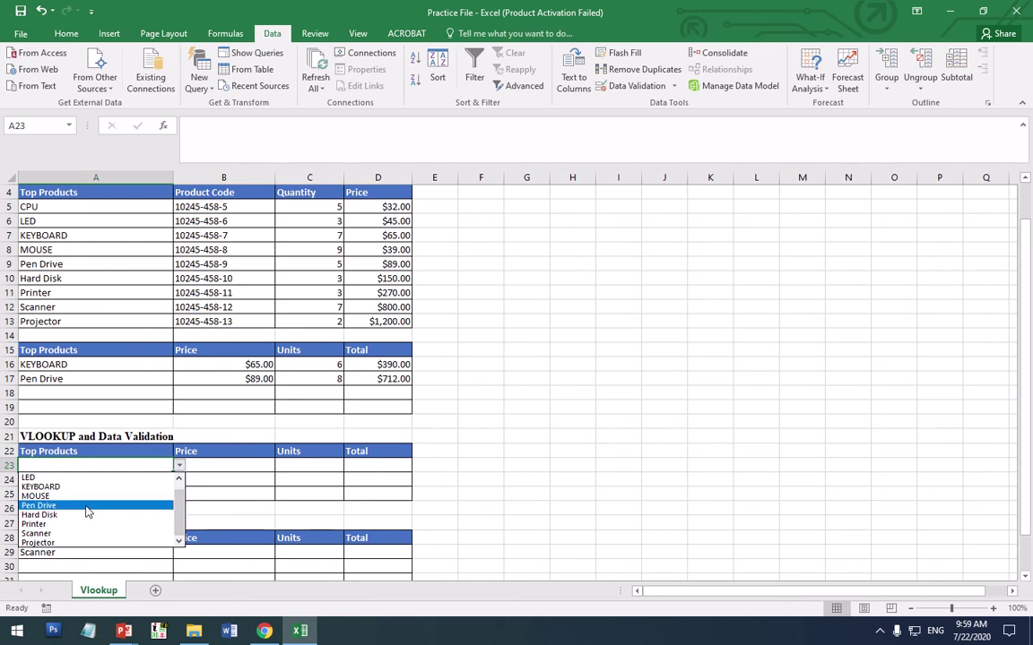
key("Escape")
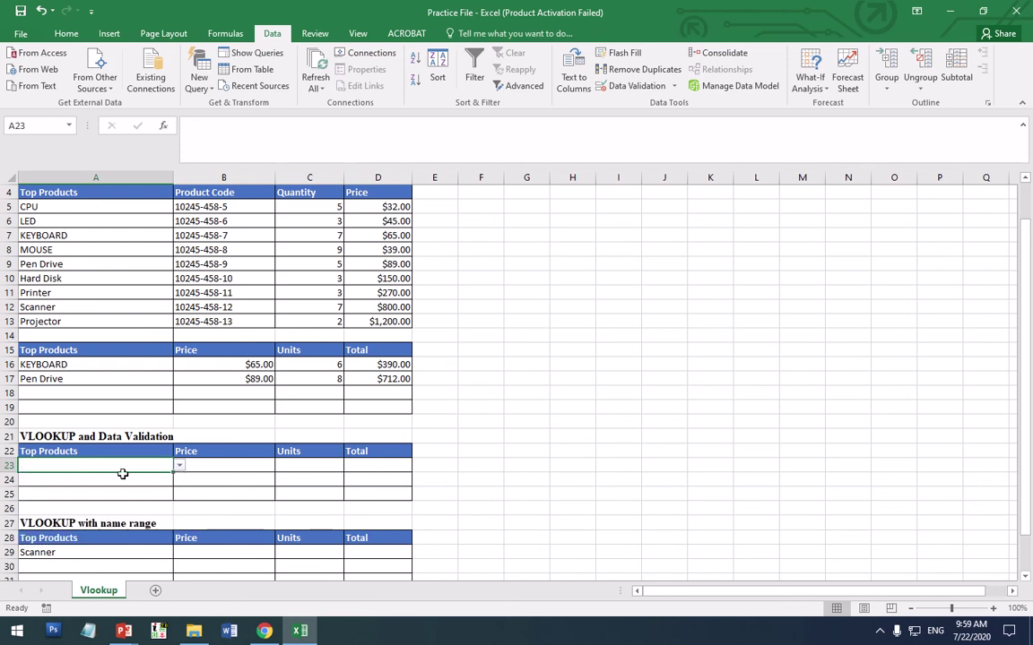
left_click(181, 467)
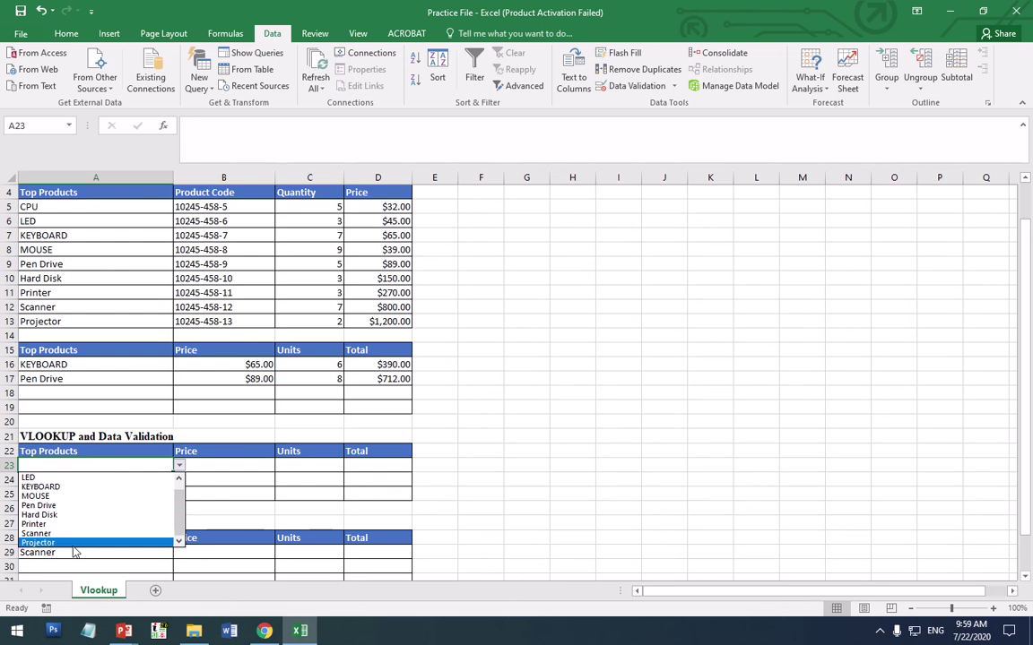
left_click(86, 514)
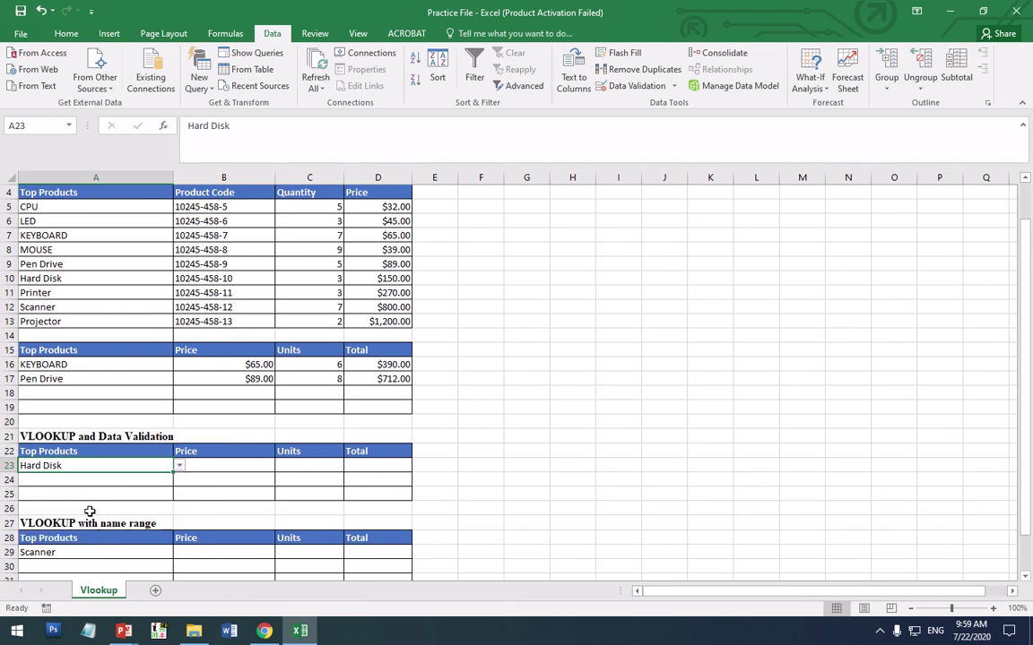
Review the product choices in A23's validation list and compare the cell with the plain product entry in A16.
left_click(206, 470)
left_click(146, 463)
left_click(179, 466)
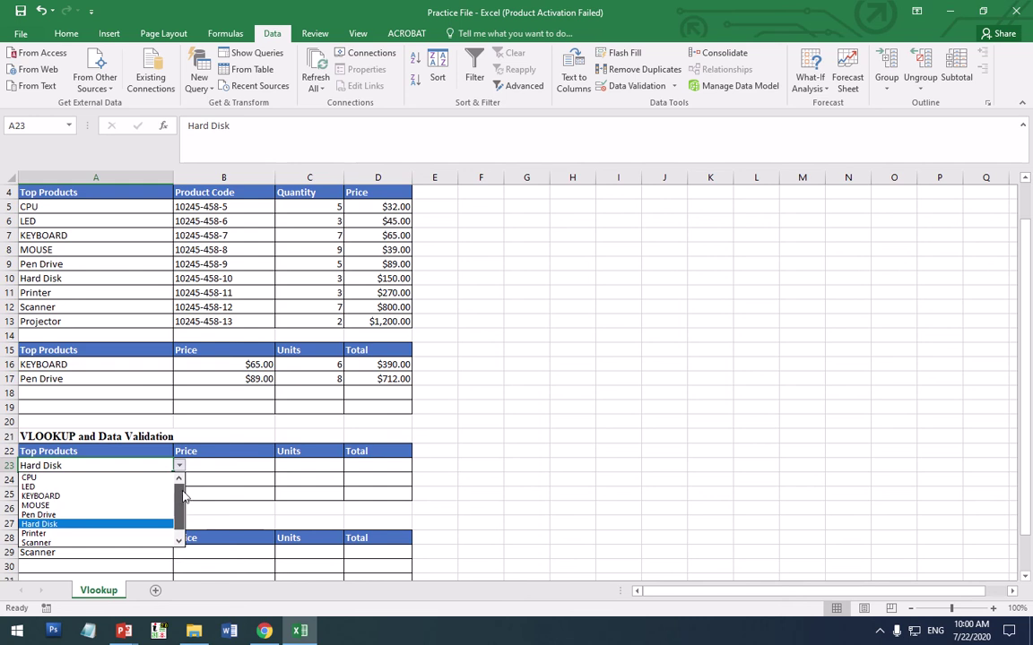
scroll(143, 508, "down", 1)
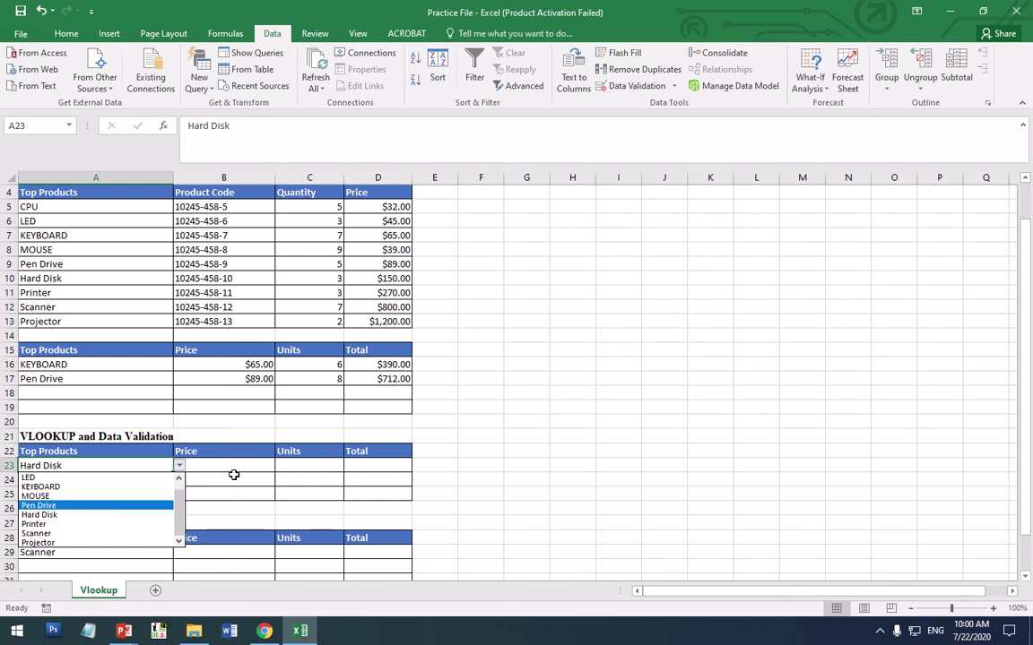
key("Escape")
left_click(105, 369)
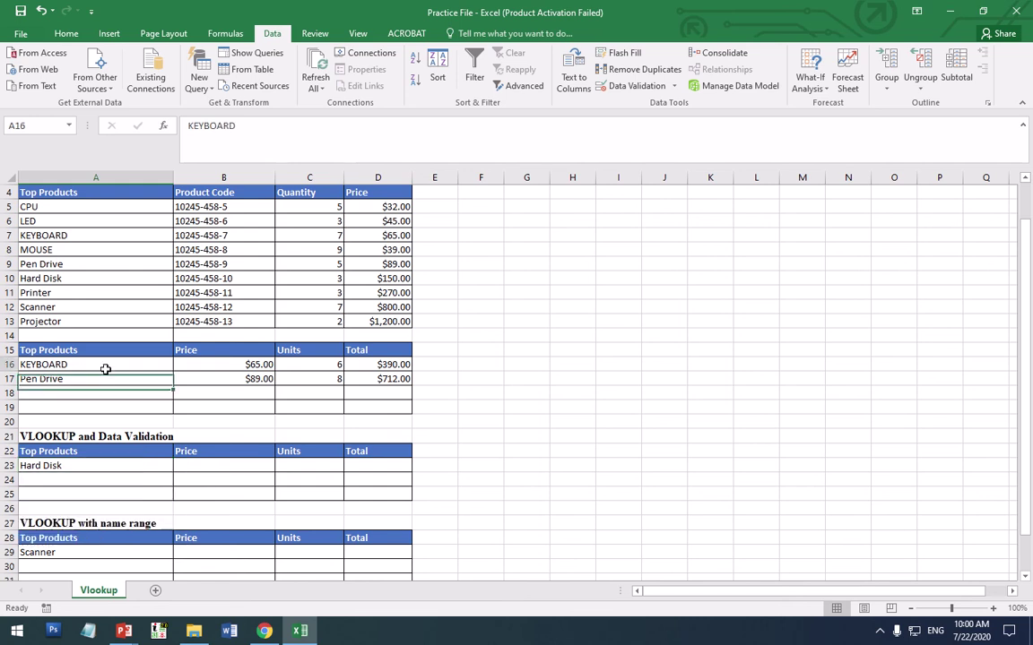
left_click(109, 468)
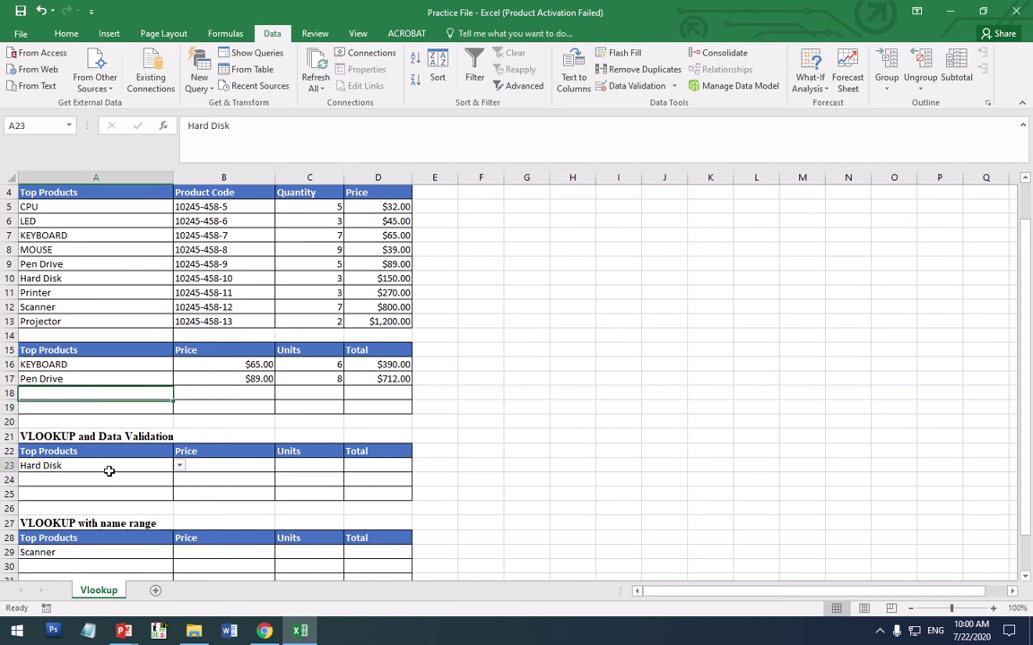
left_click(179, 466)
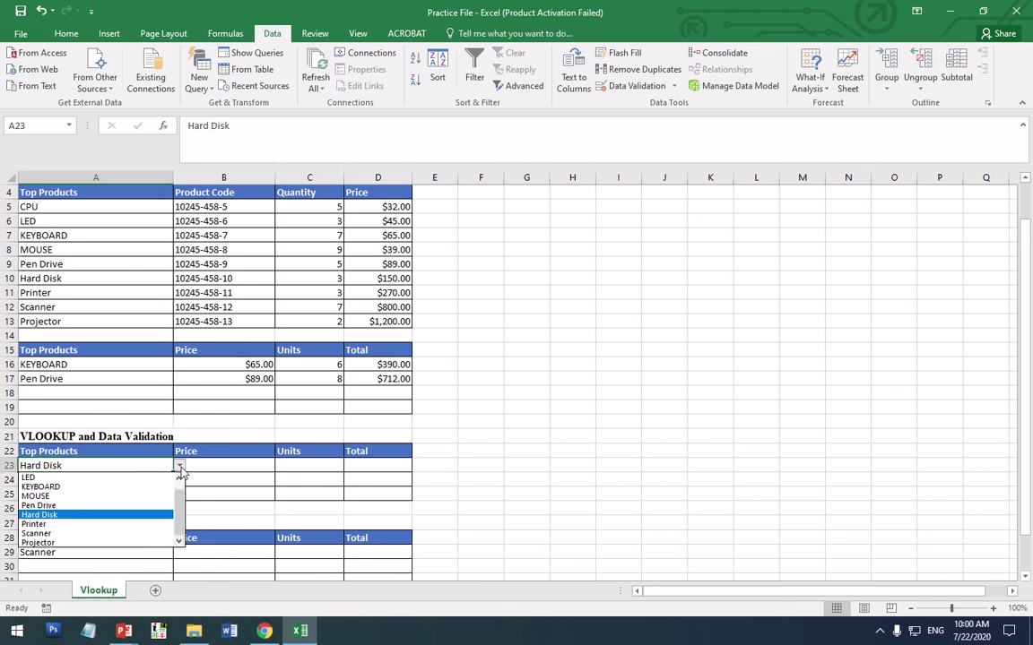
Look up the exact-match price of the A23 product in B23 with =VLOOKUP(A23,vtable,4,0).
left_click(230, 466)
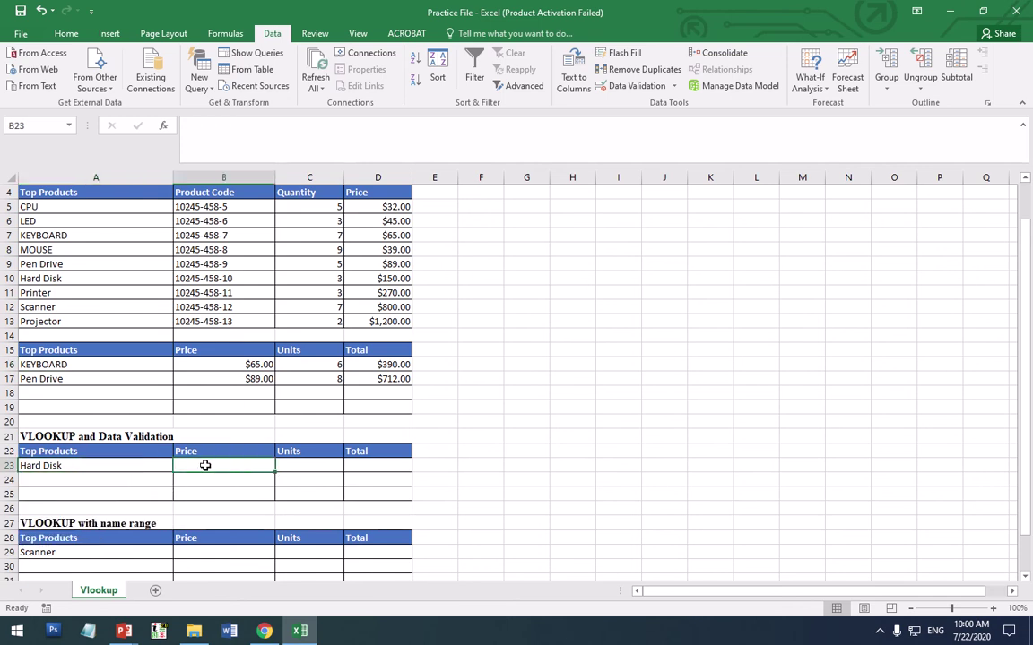
type("=")
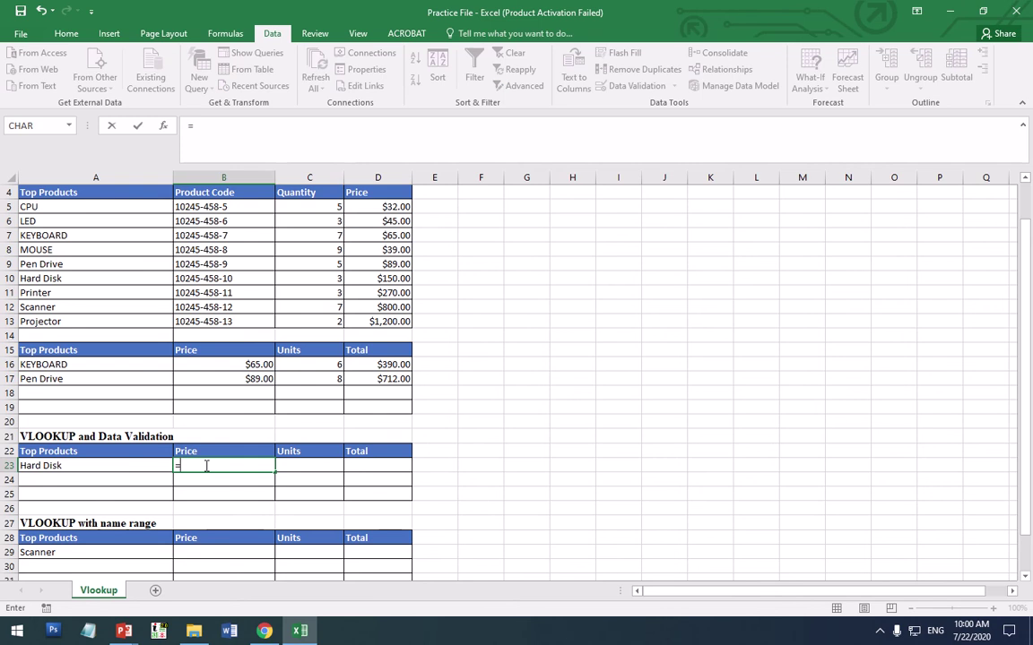
type("vlo")
key("Tab")
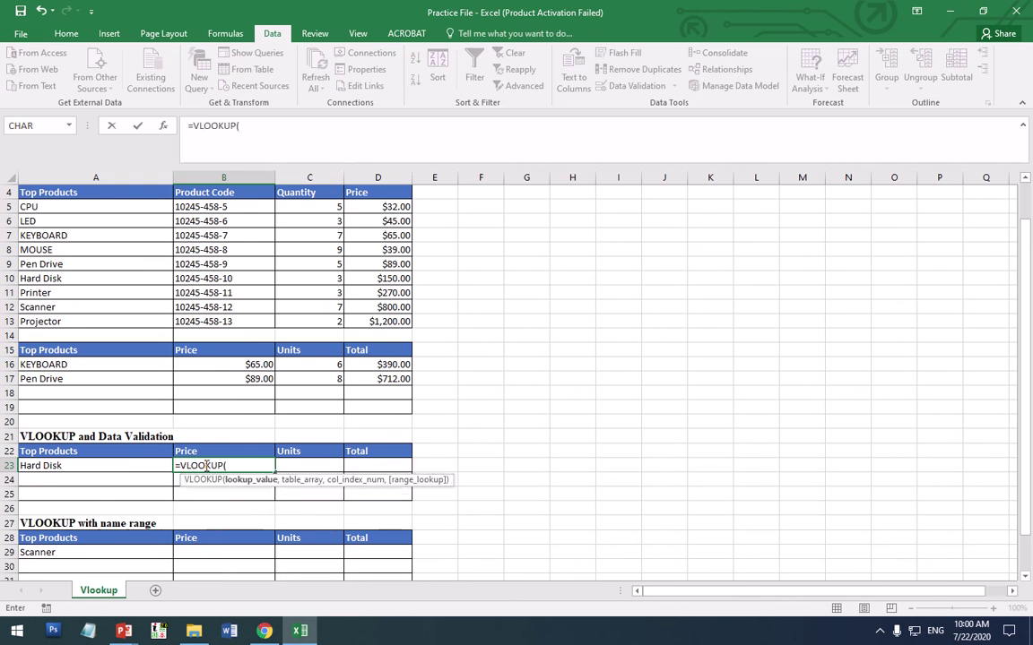
left_click(139, 470)
type(",")
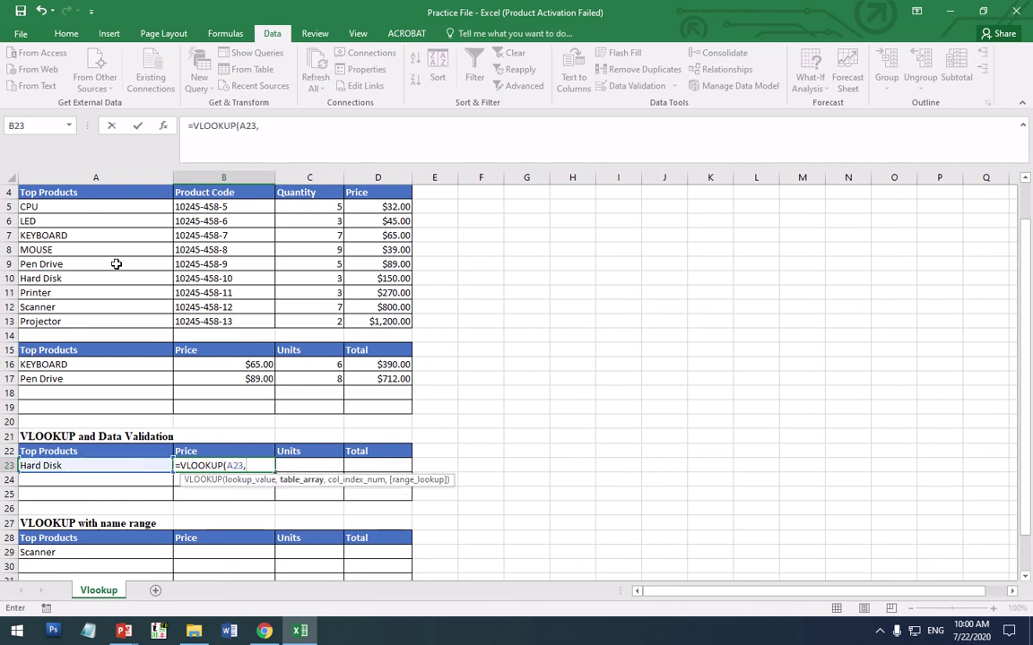
left_click_drag(40, 205, 367, 315)
type(",")
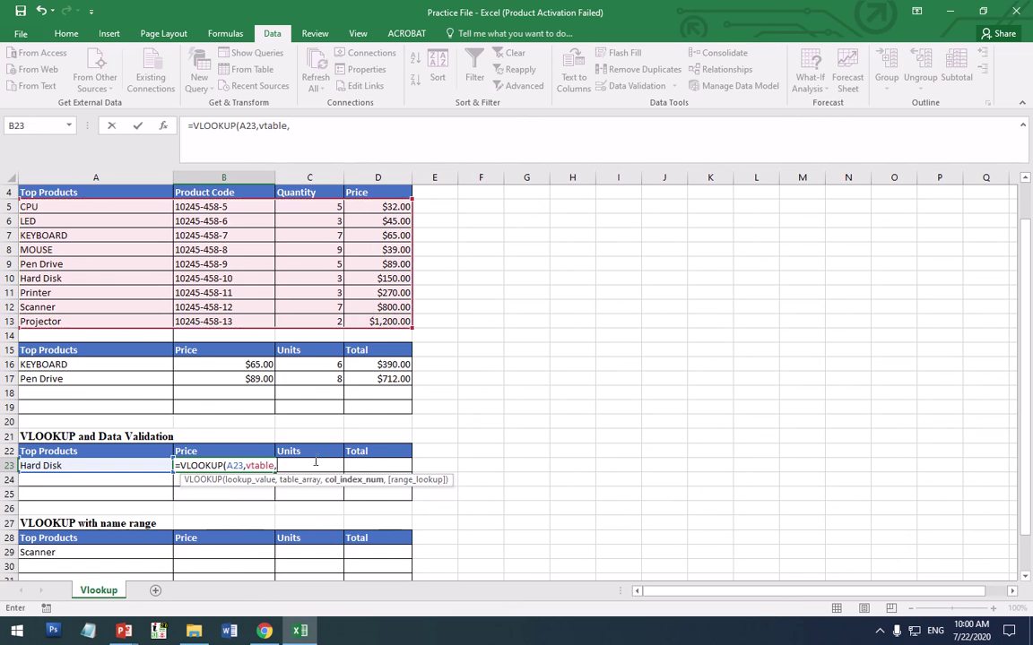
type("4,")
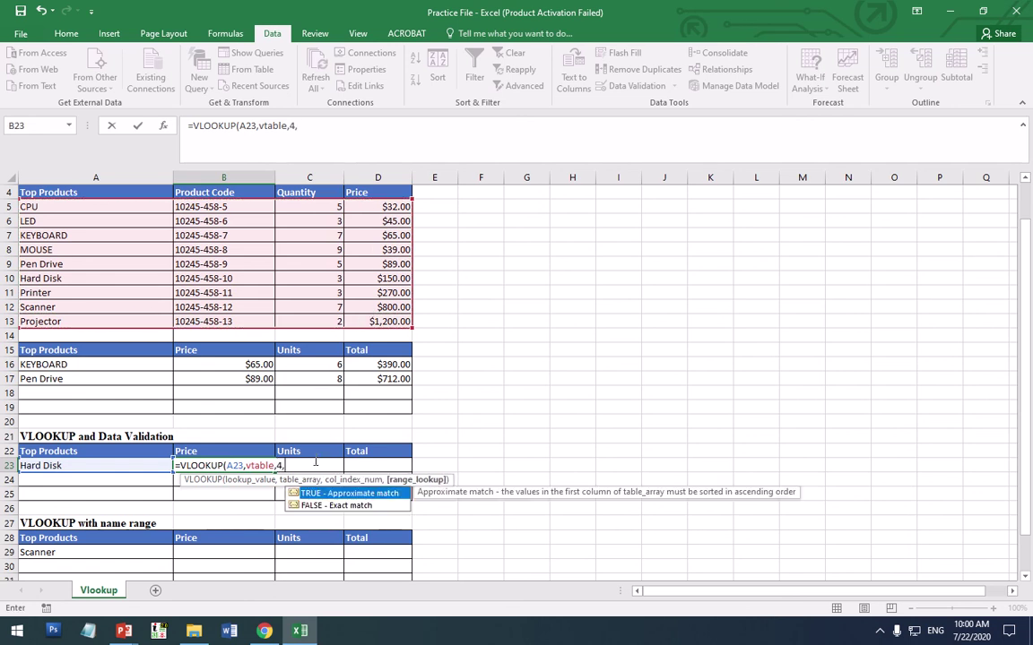
type("0)")
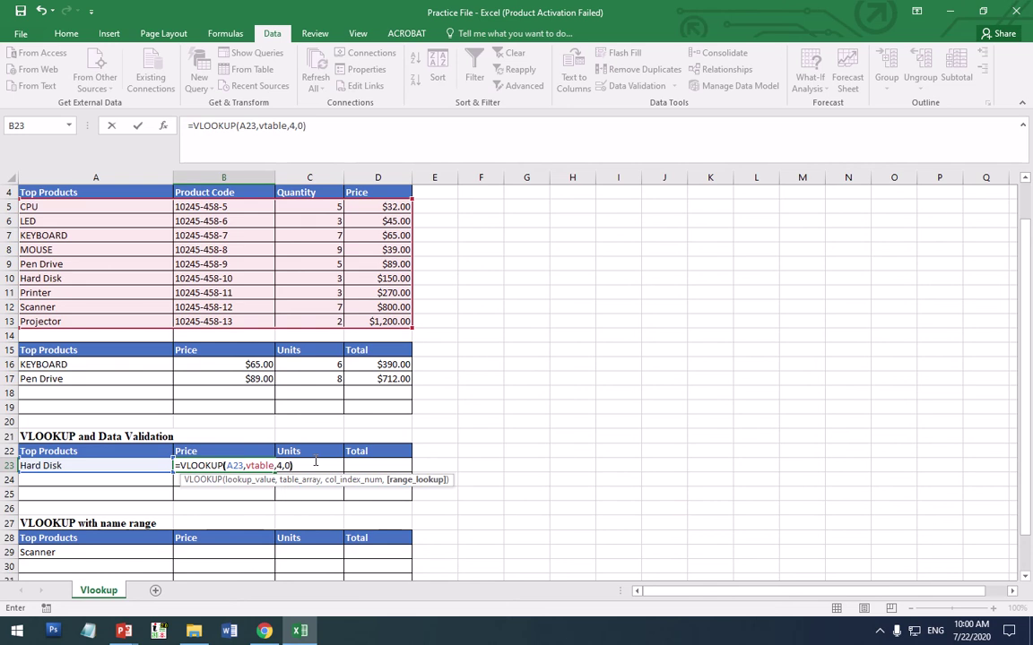
key("Return")
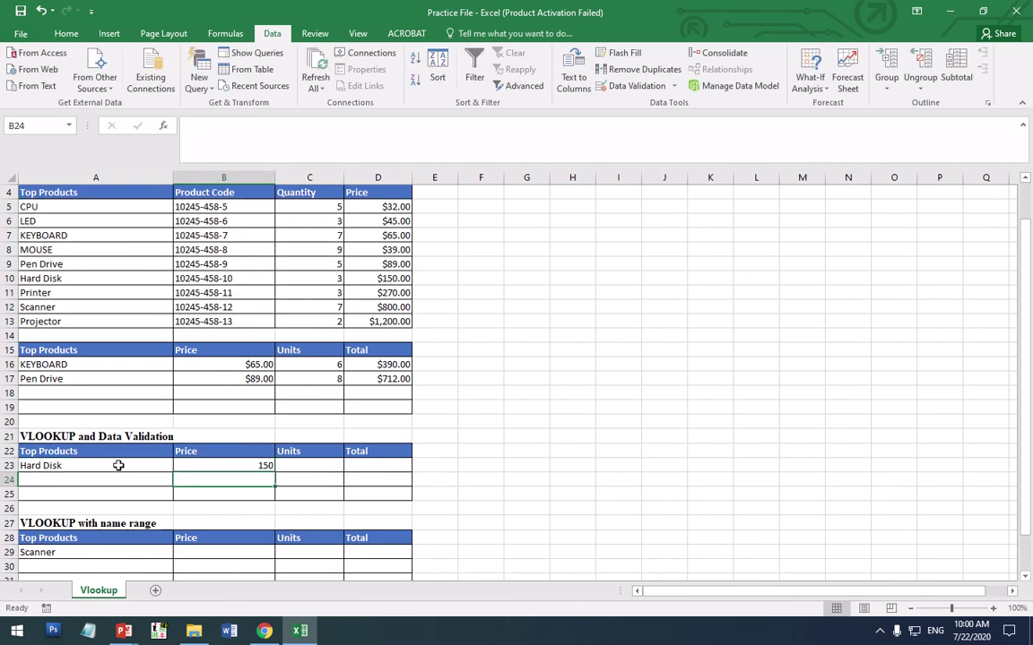
left_click(304, 465)
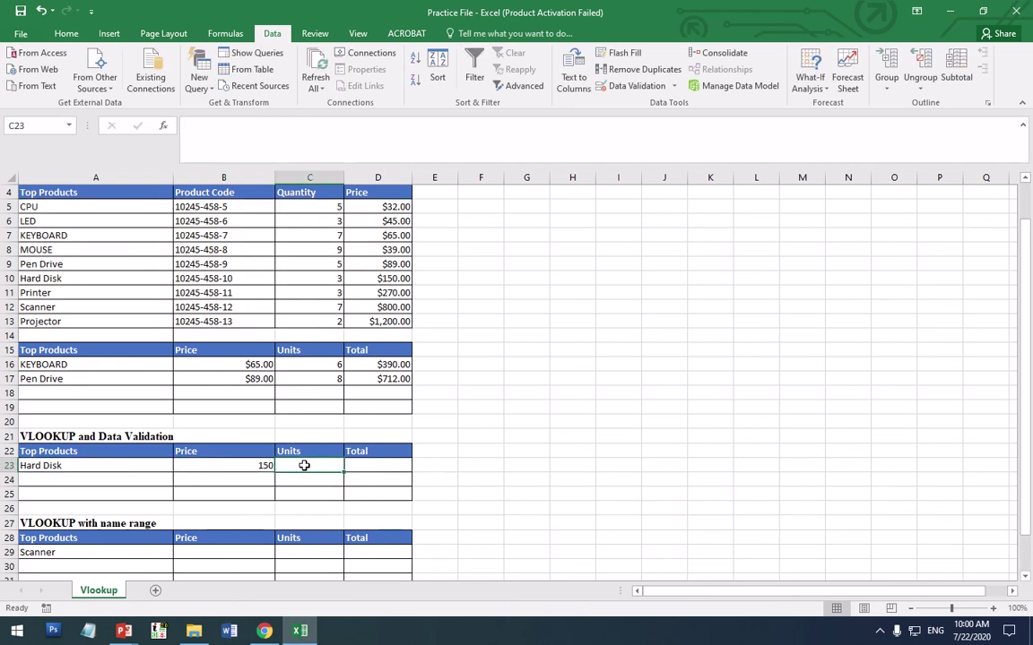
type("=")
left_click(234, 467)
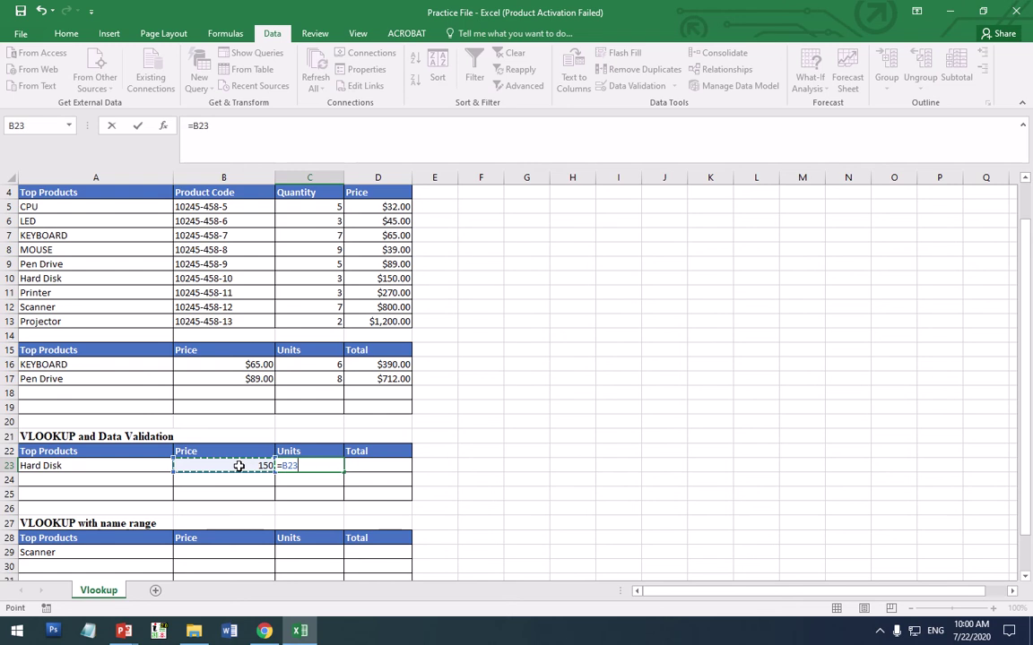
key("Return")
key("Escape")
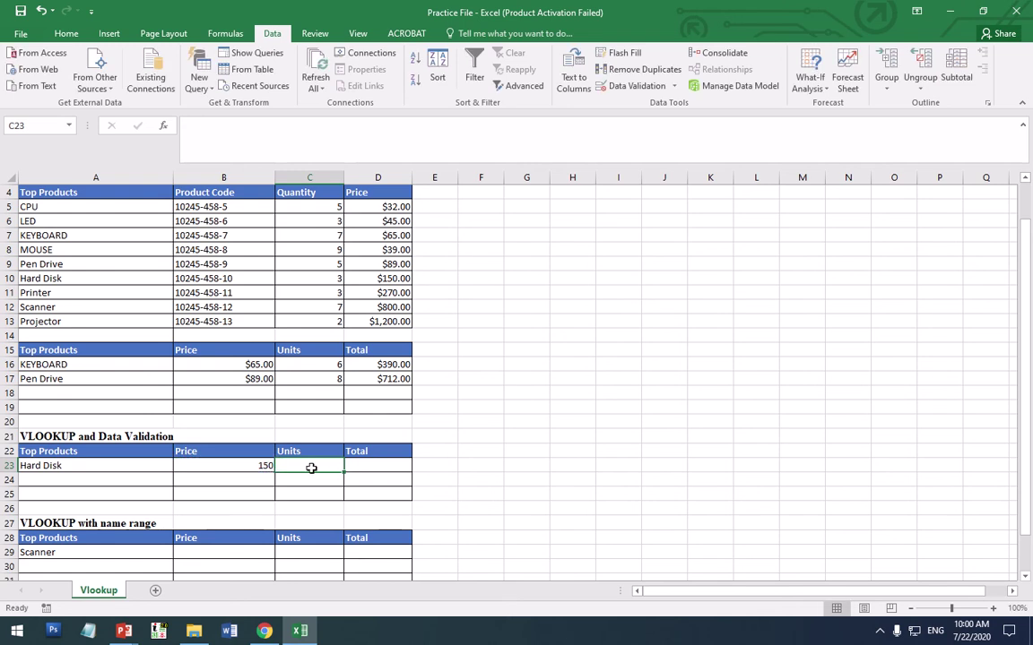
Enter 5 as the units in C23 and format the price in B23 as Currency.
type("5")
key("Tab")
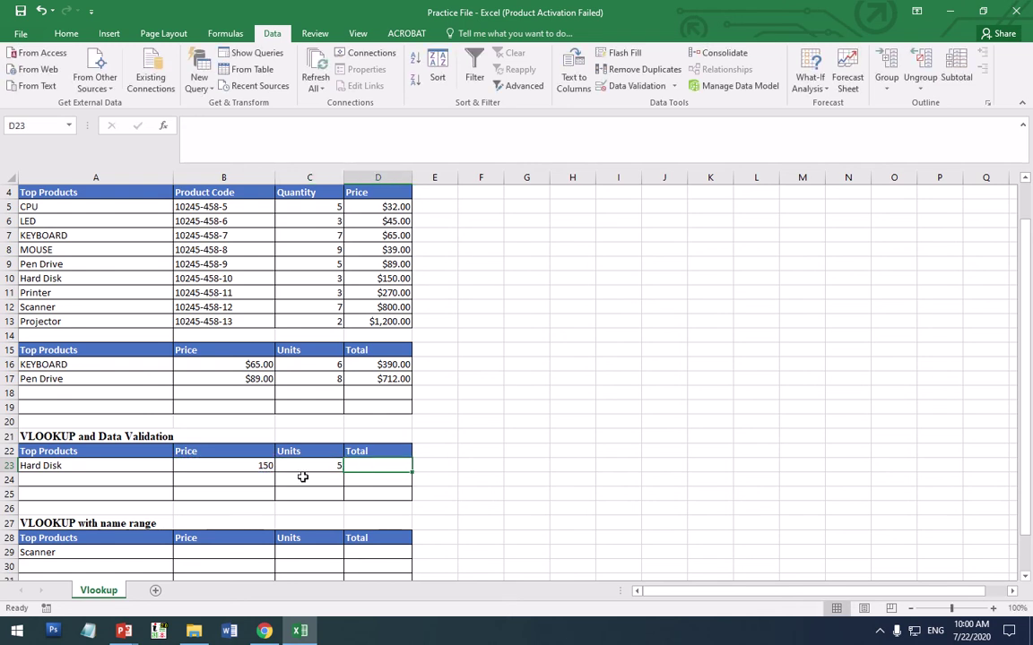
left_click(255, 465)
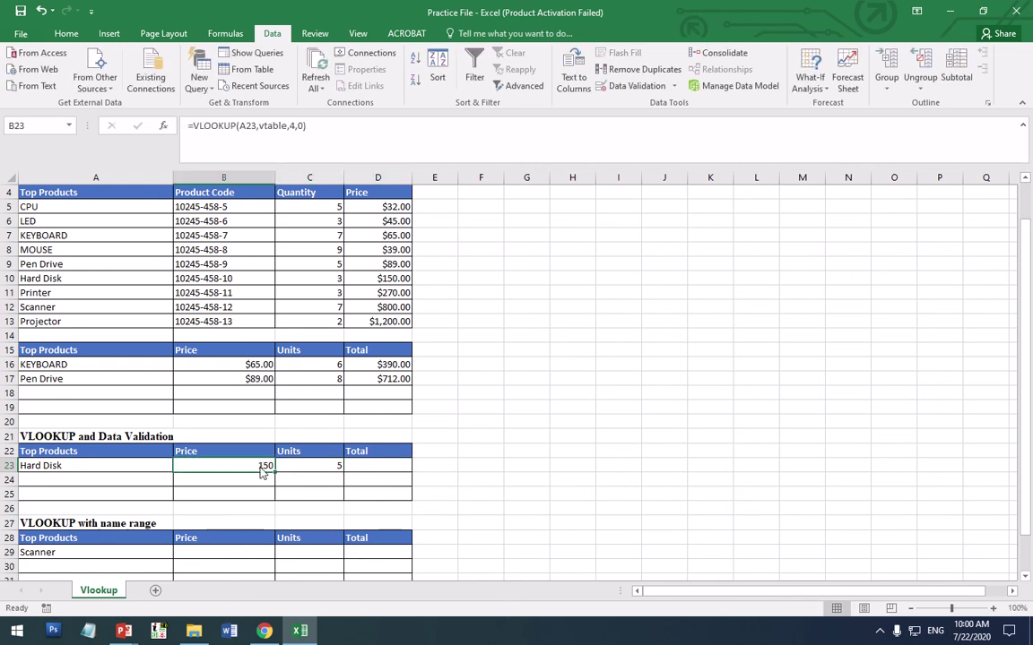
right_click(260, 466)
left_click(308, 410)
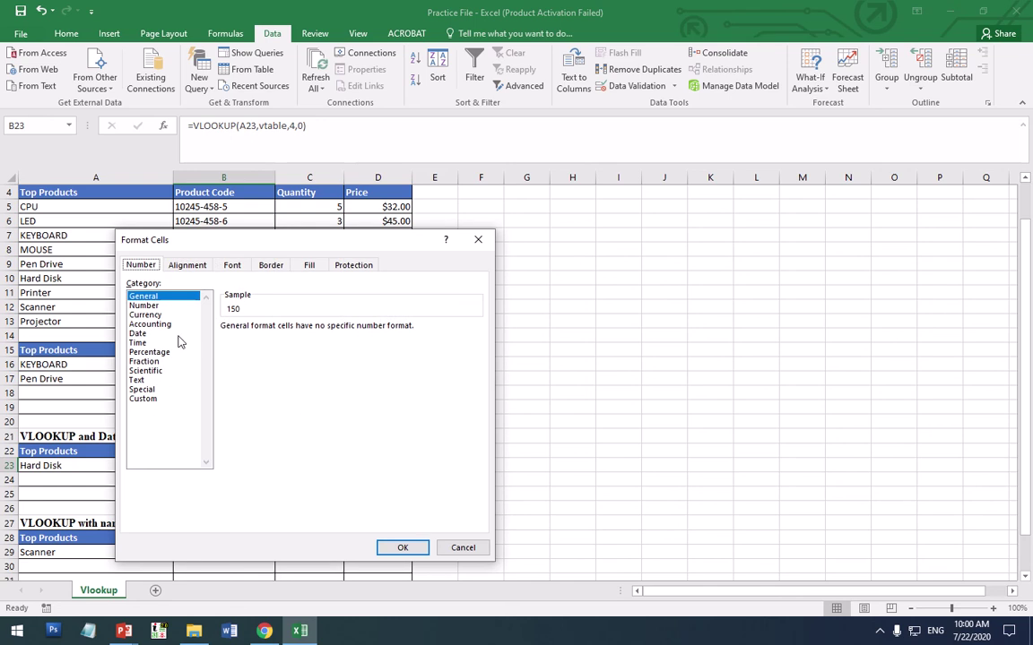
left_click(156, 306)
left_click(156, 315)
left_click(402, 546)
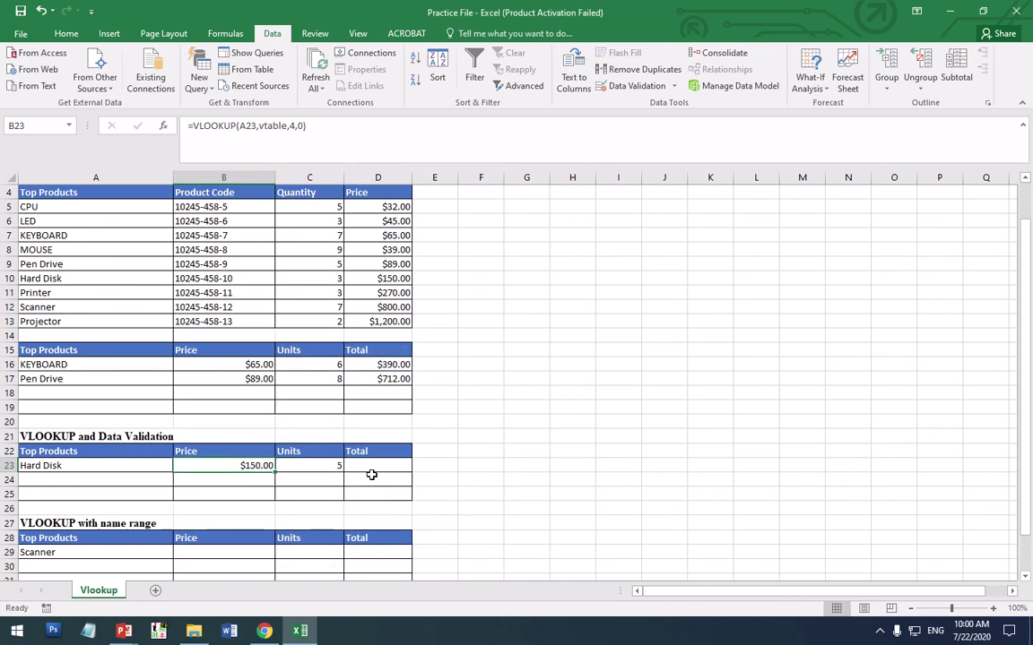
Calculate the total in D23 by multiplying price by units with =B23*C23.
left_click(376, 465)
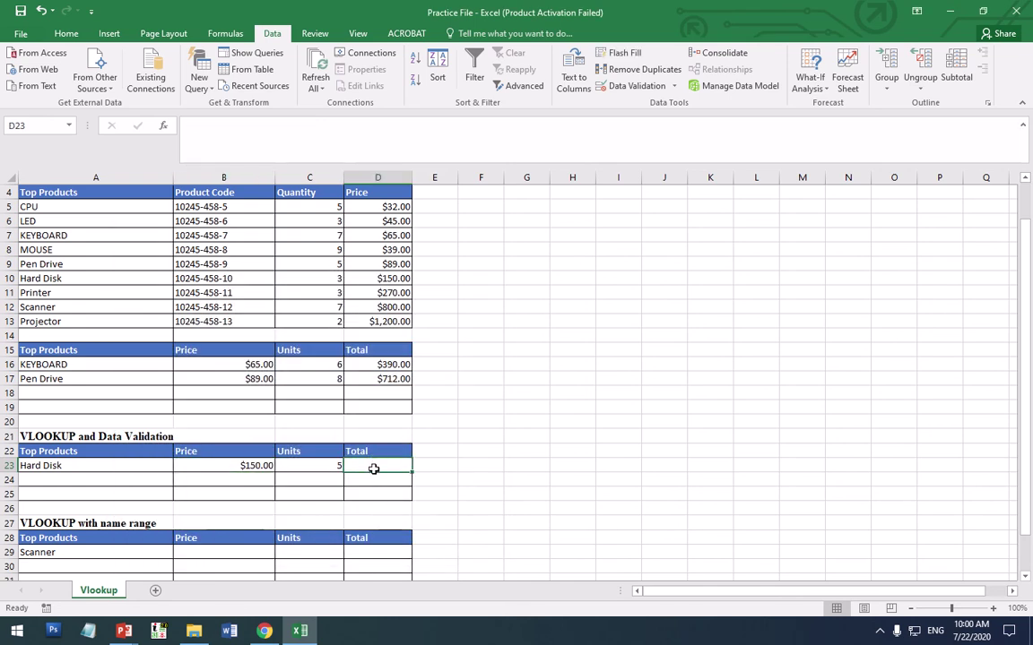
type("=")
left_click(223, 465)
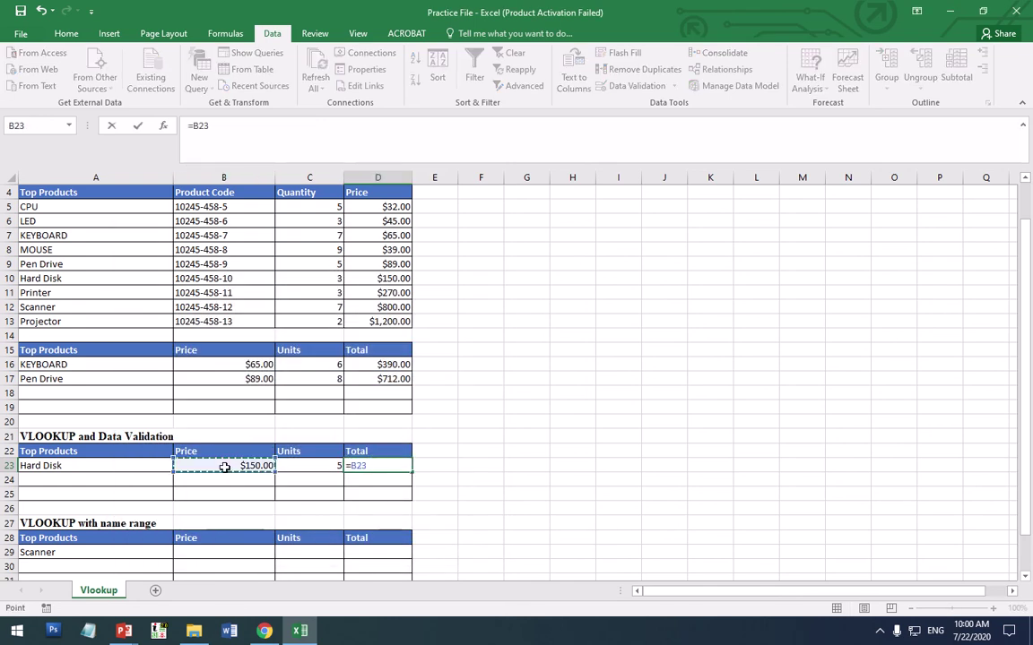
type("*")
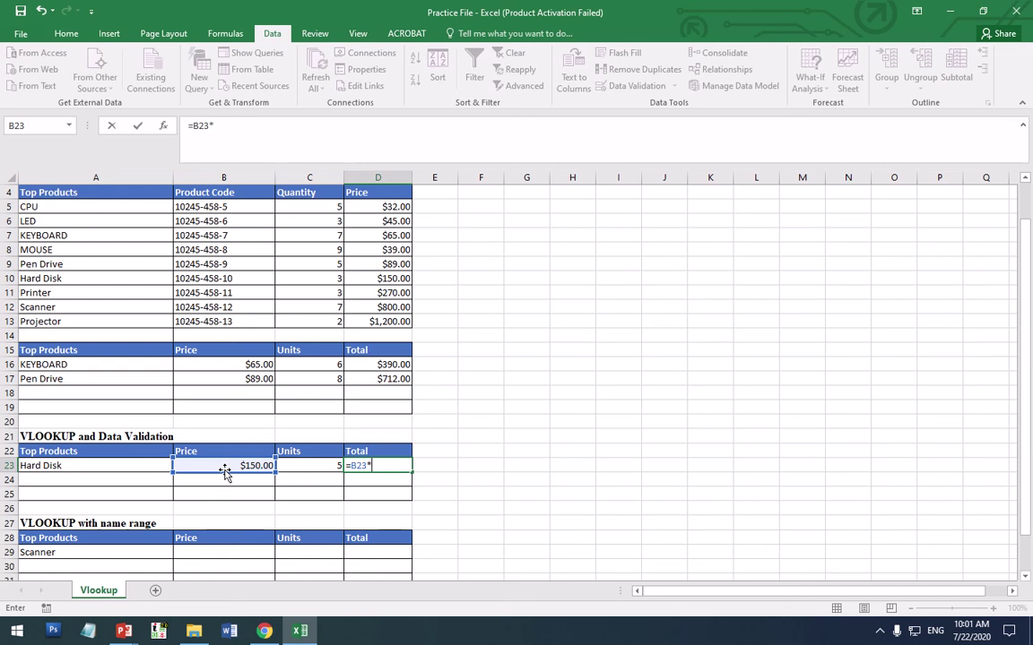
left_click(312, 464)
key("Return")
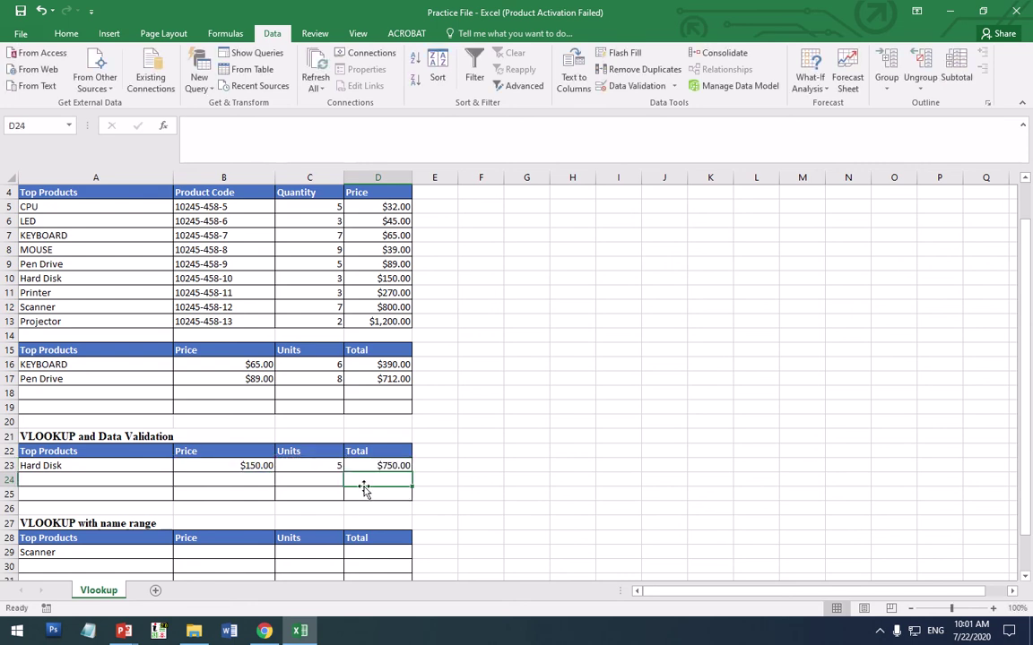
Review the product and price cells in row 23, then compare the source product table with the VLOOKUP practice tables down to the name range section.
left_click(247, 466)
left_click(149, 470)
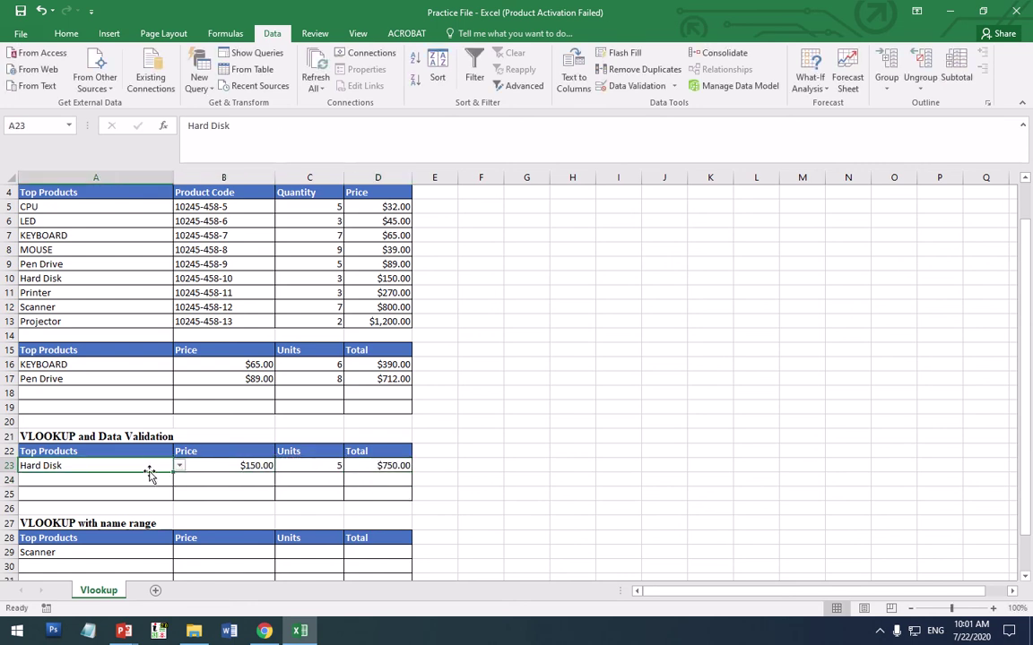
left_click(253, 480)
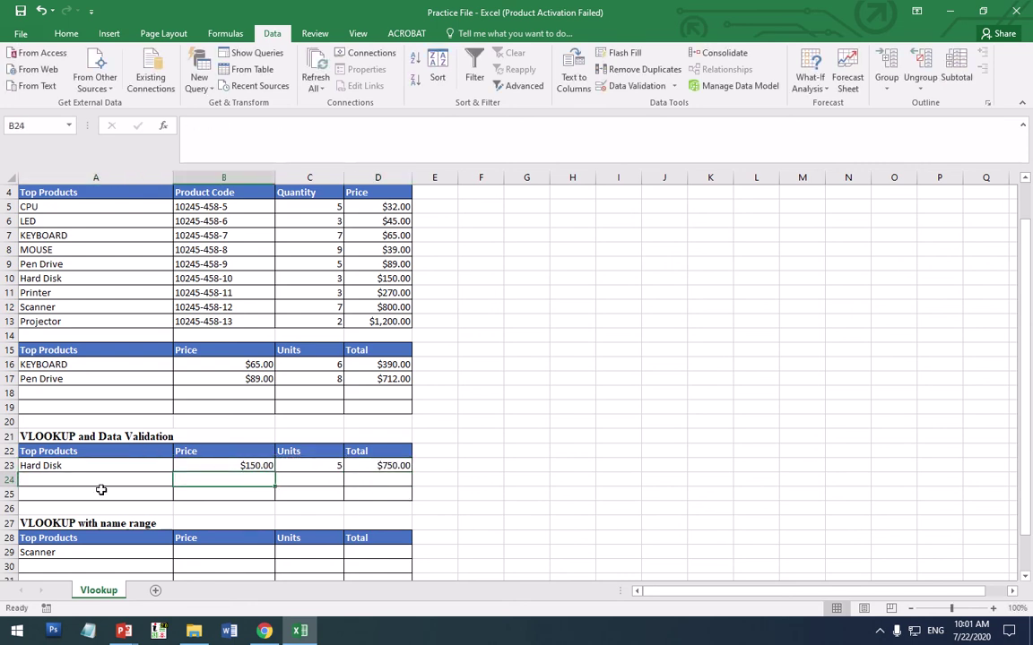
scroll(223, 497, "up", 1)
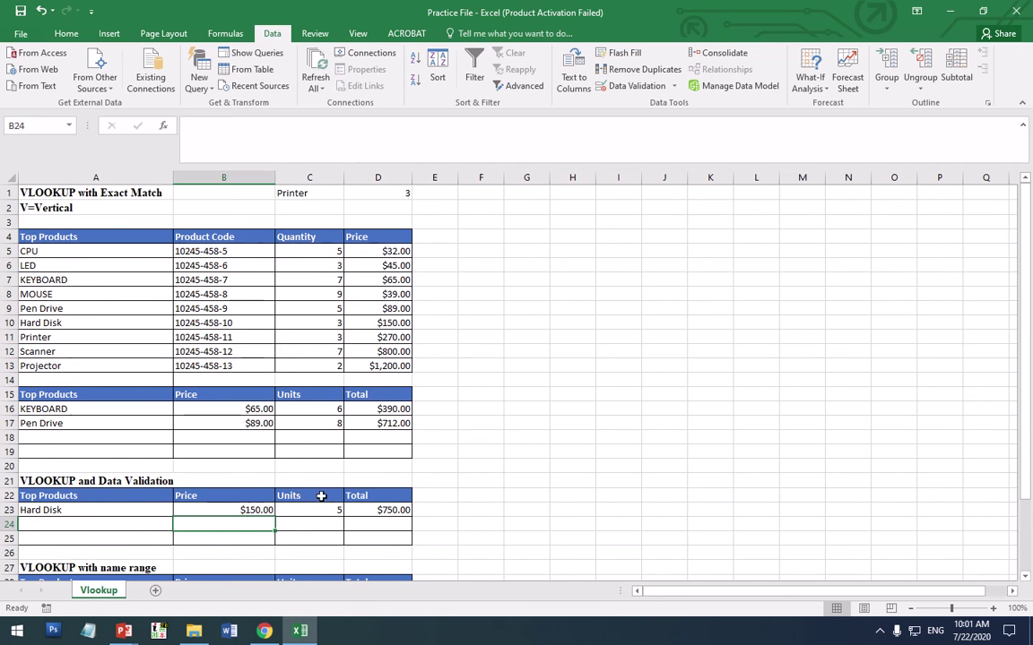
scroll(291, 491, "down", 3)
scroll(323, 493, "up", 3)
scroll(173, 357, "down", 2)
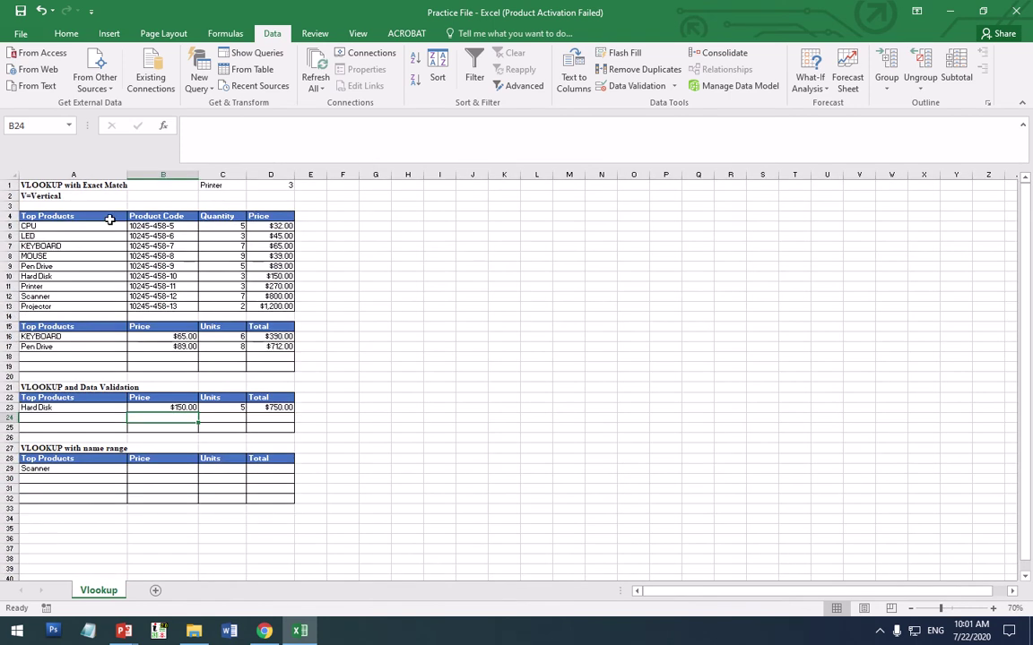
scroll(211, 310, "up", 1)
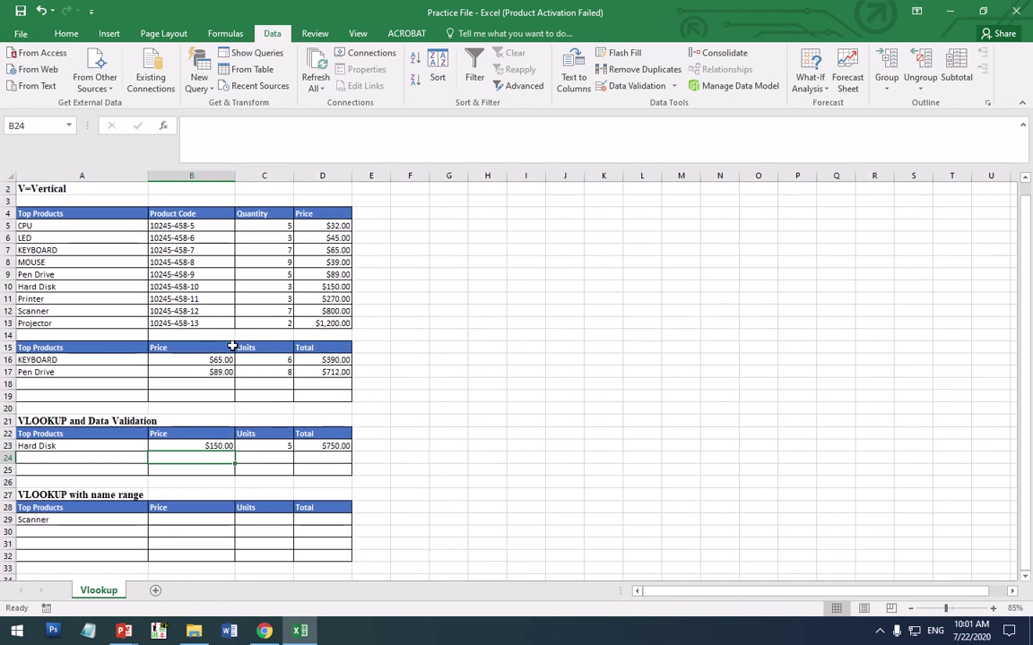
scroll(233, 347, "down", 3)
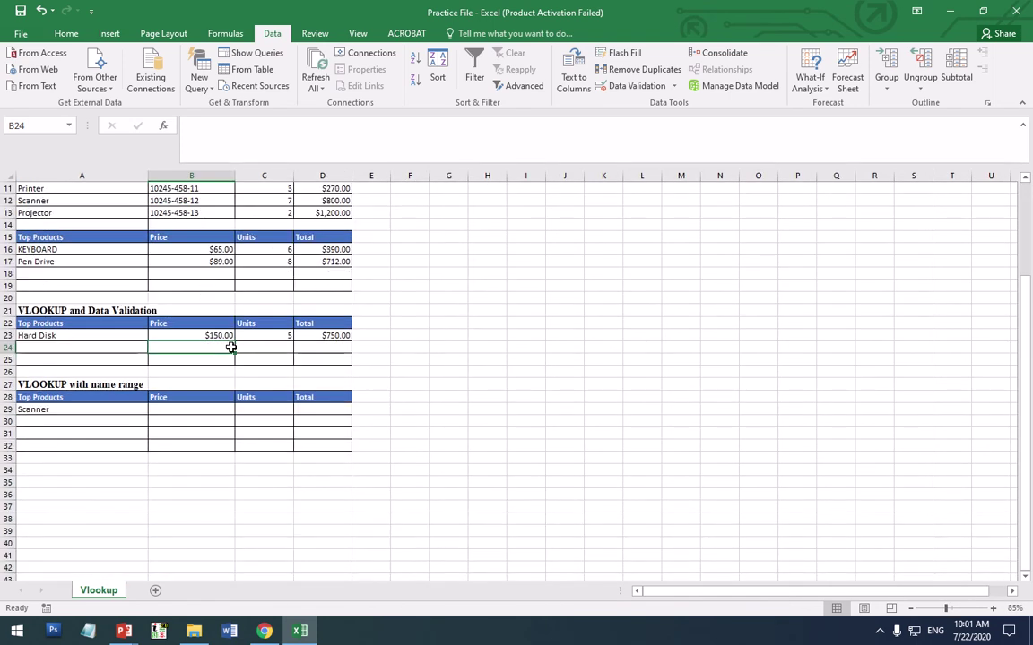
scroll(231, 347, "down", 1)
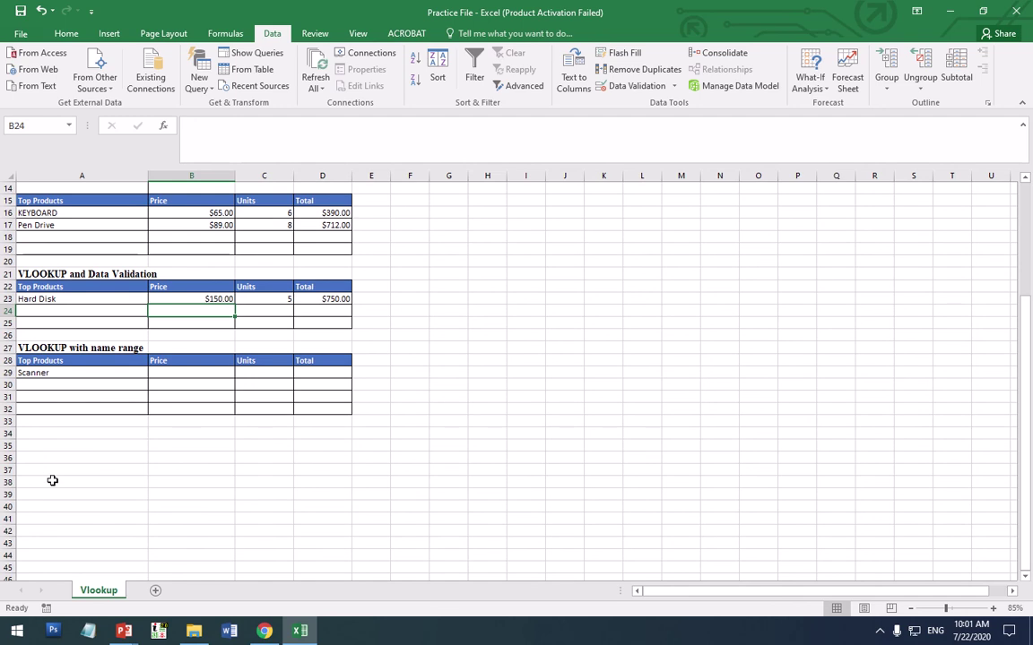
scroll(94, 458, "down", 2)
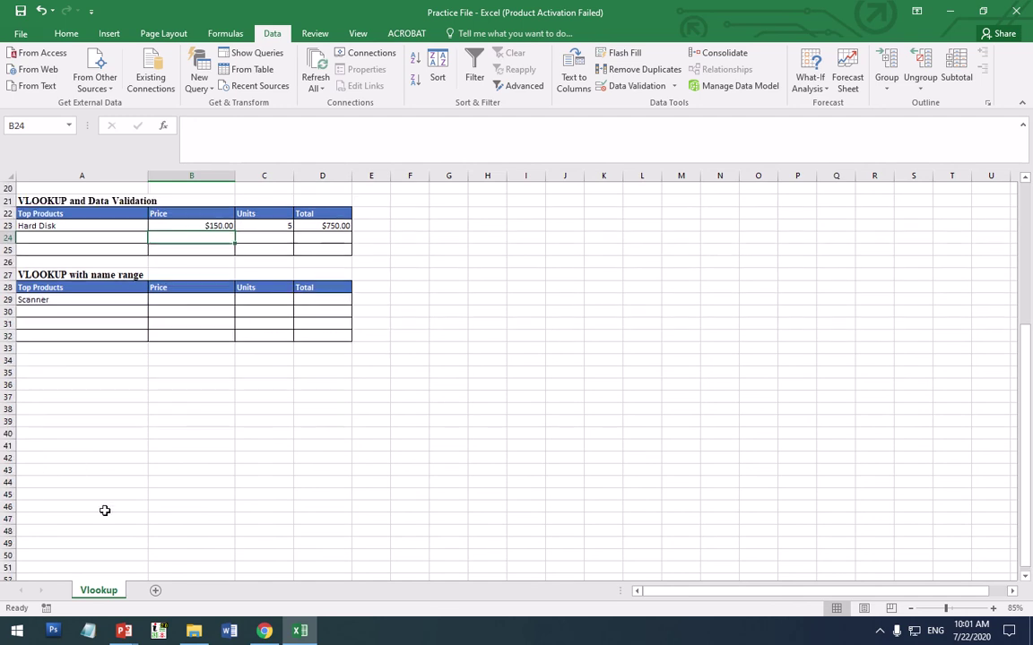
scroll(185, 500, "up", 6)
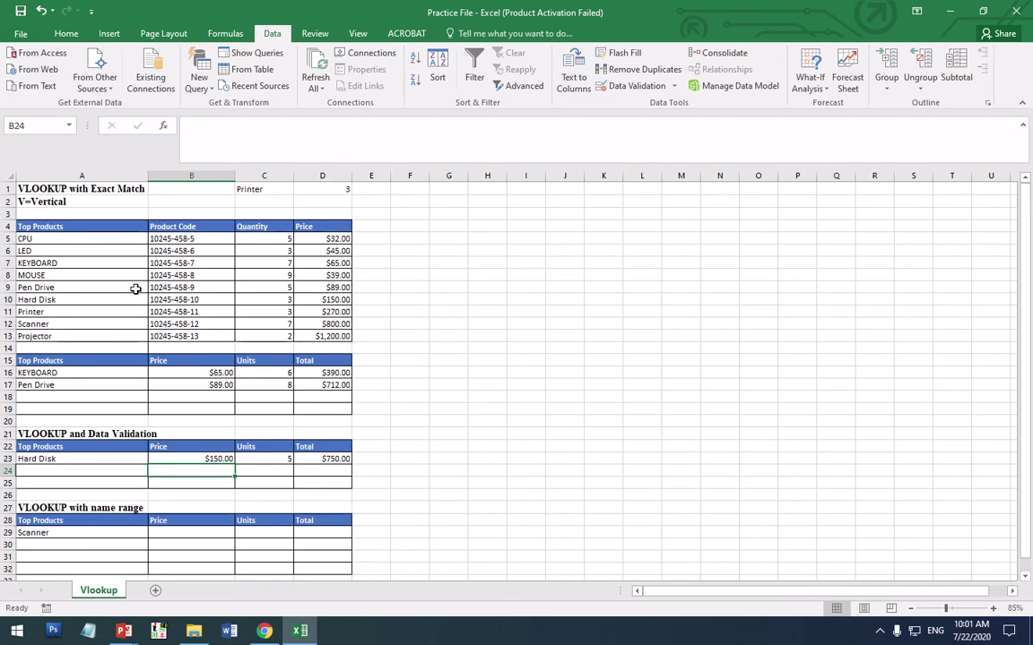
left_click(132, 324)
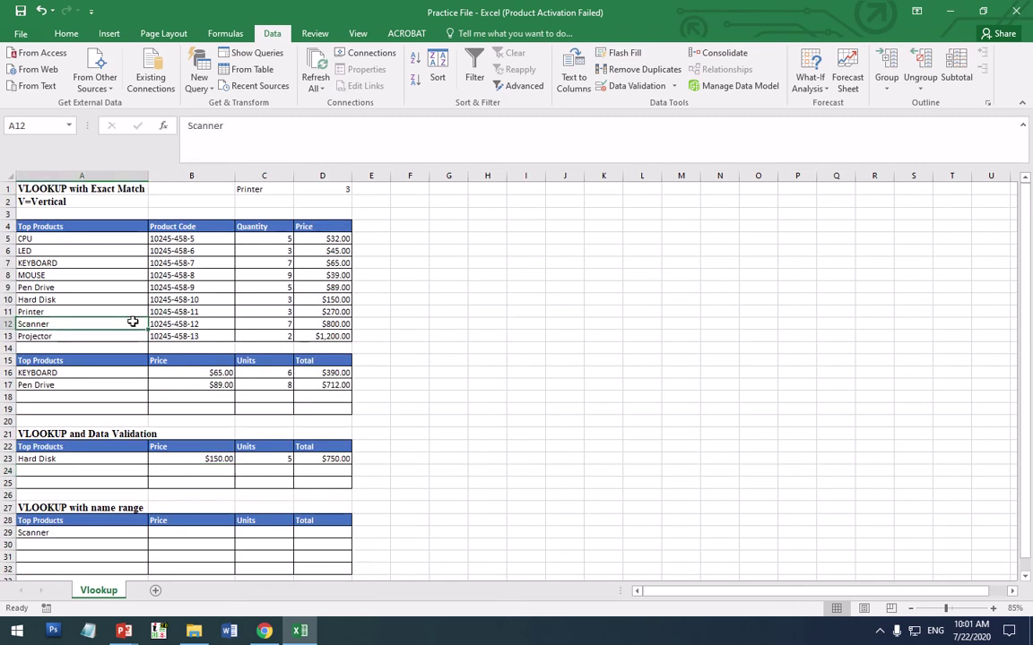